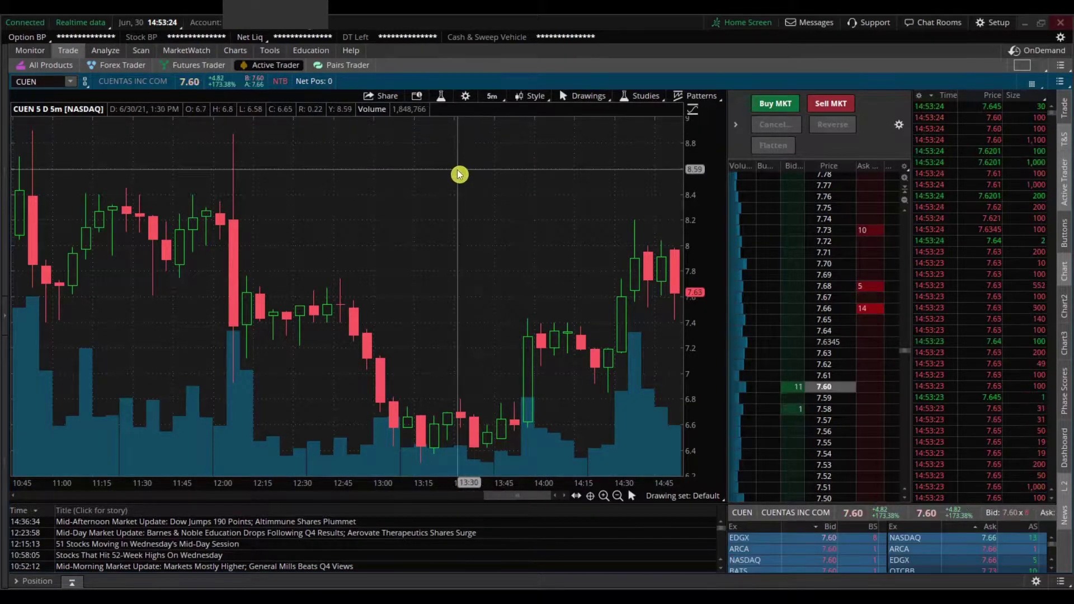
- In the chart appearance settings, enable Fill up for candles, set volume bars to Color as symbol ticks, and apply
{"action": "left_click", "coordinate": [468, 98]}
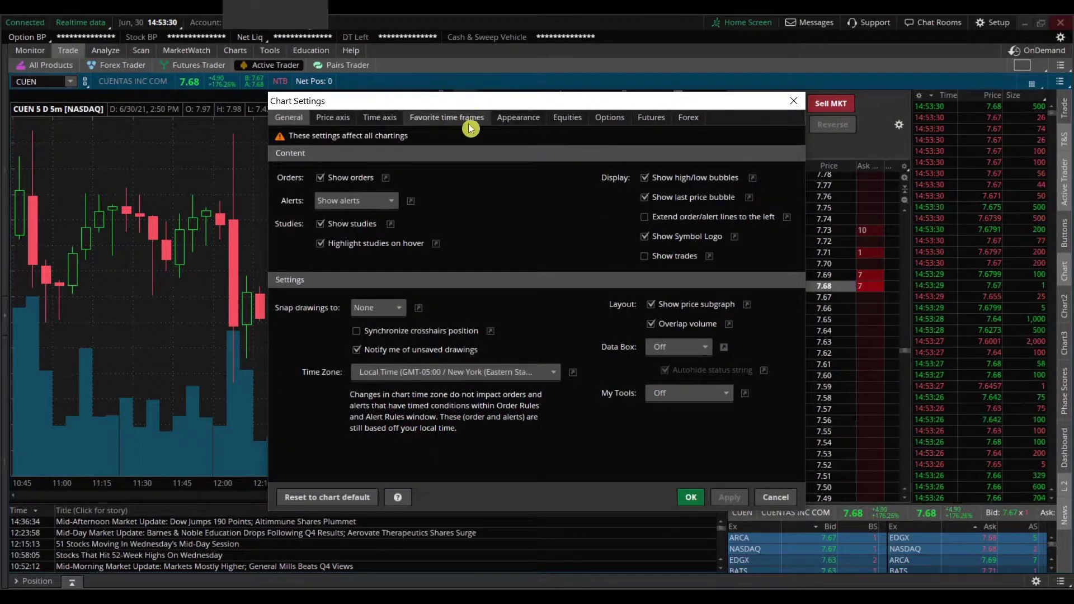
{"action": "left_click", "coordinate": [519, 119]}
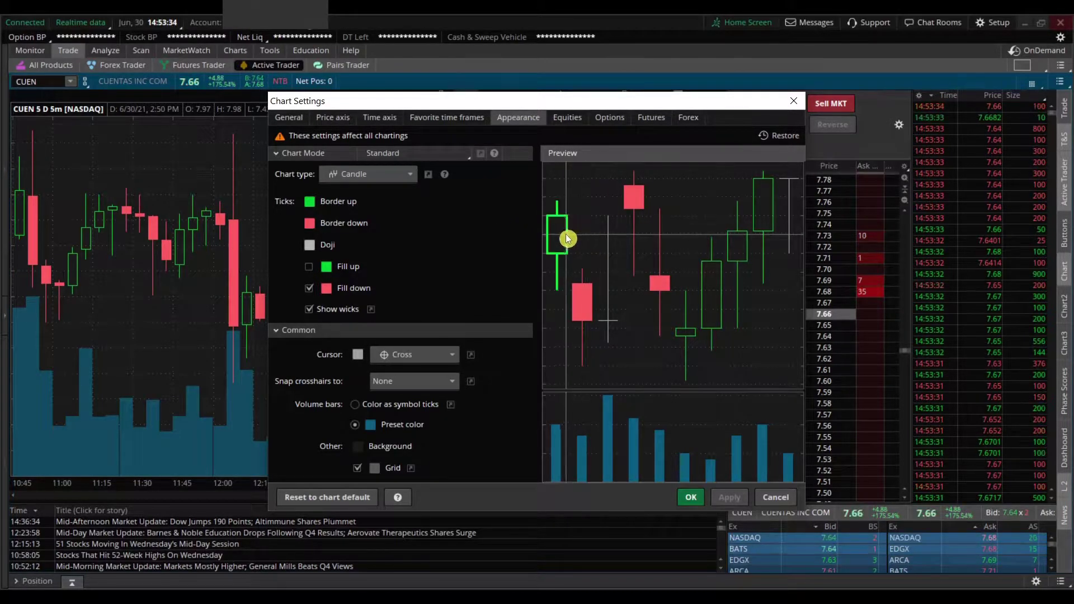
{"action": "left_click", "coordinate": [308, 266]}
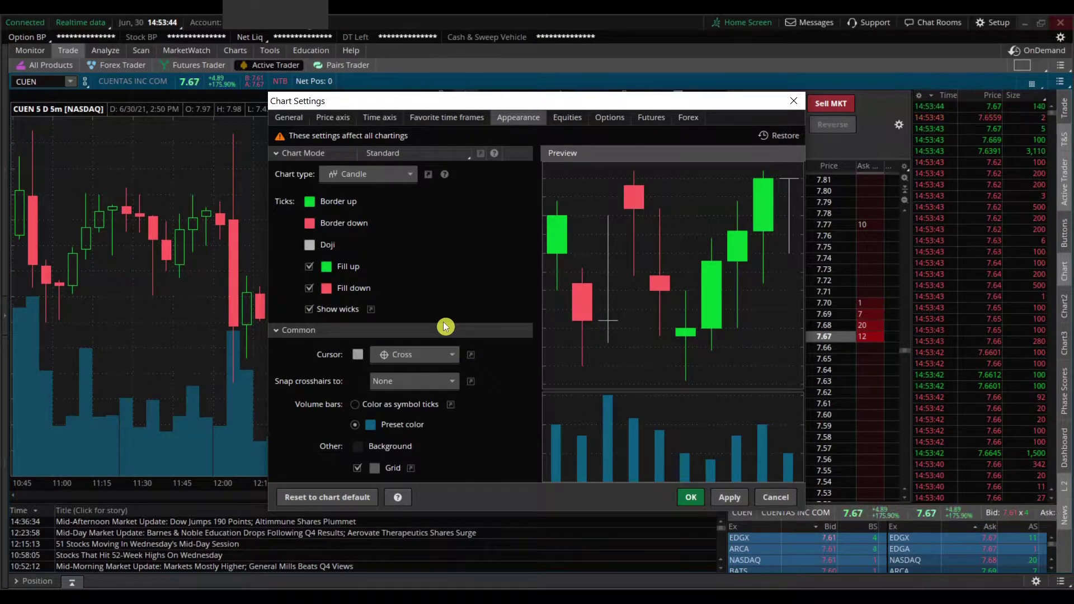
{"action": "left_click", "coordinate": [354, 407]}
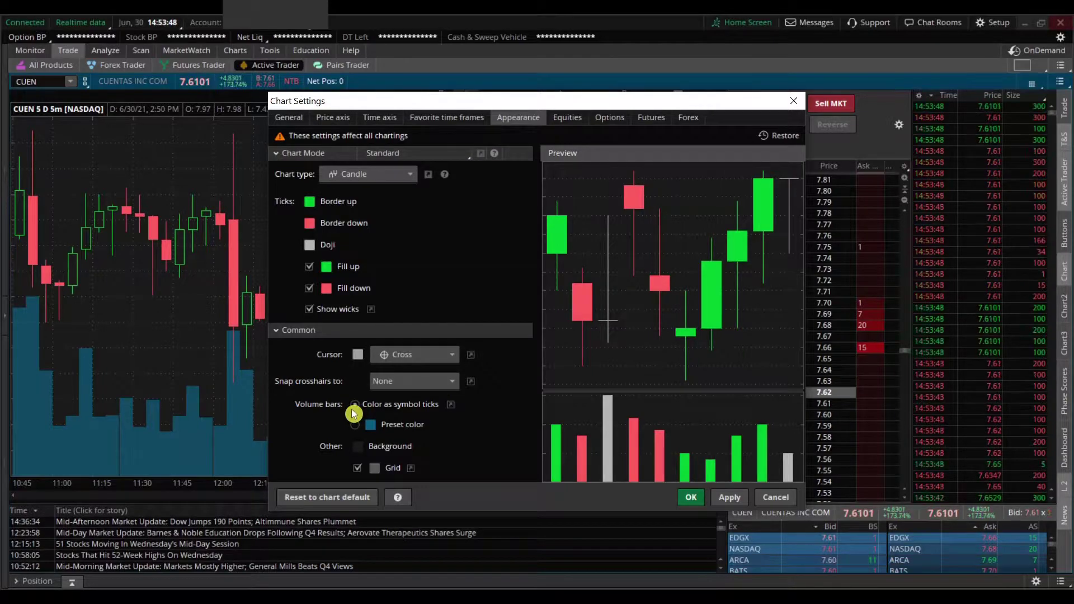
{"action": "left_click", "coordinate": [718, 499]}
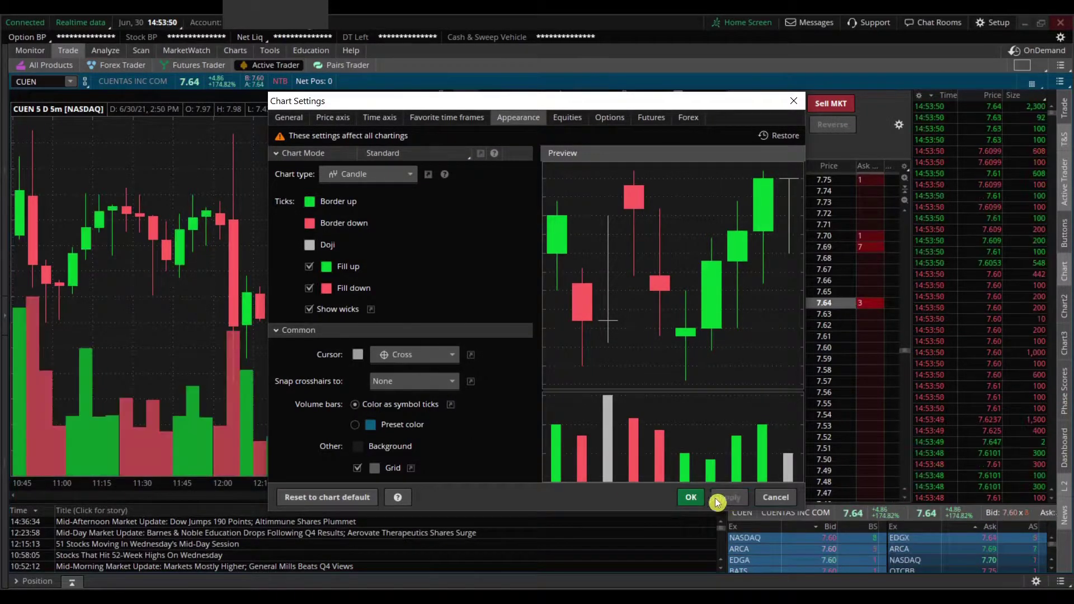
{"action": "left_click", "coordinate": [692, 499]}
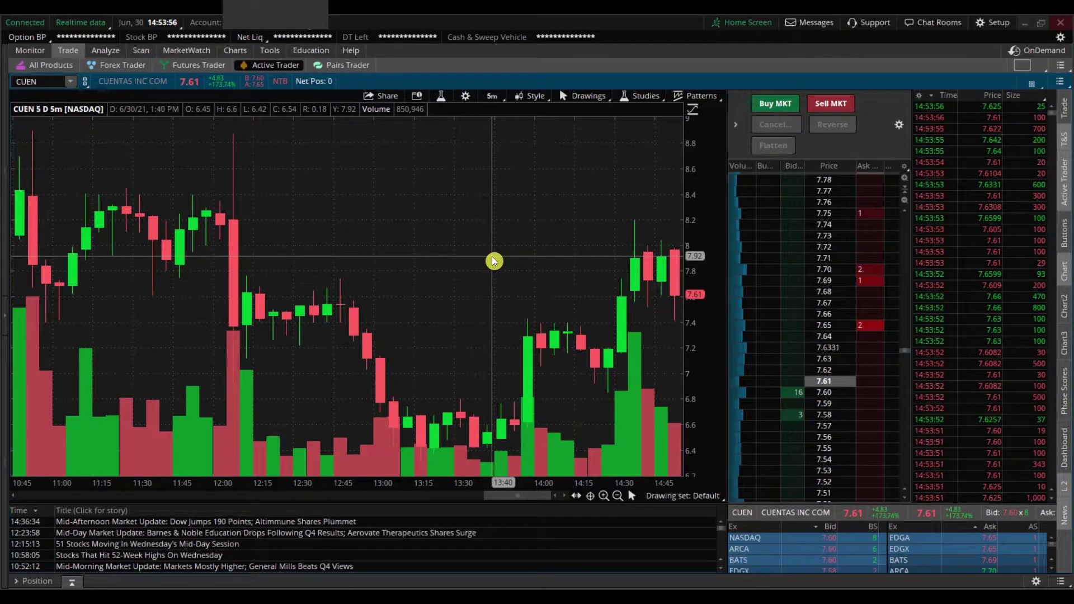
- Turn off the Show volume subgraph option in the Equities chart settings and apply the change
{"action": "left_click", "coordinate": [618, 497]}
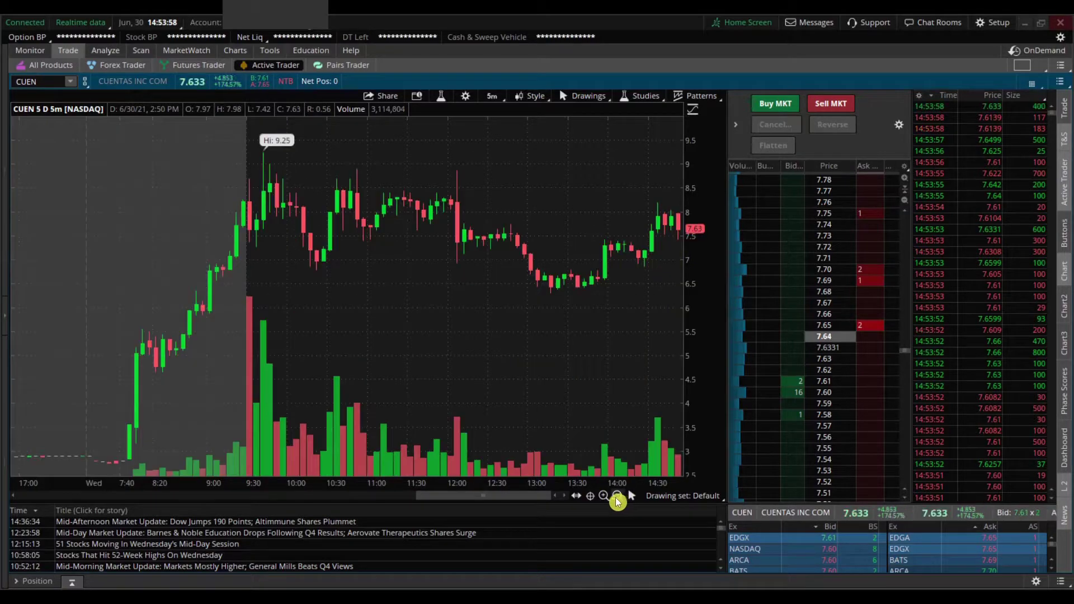
{"action": "left_click", "coordinate": [604, 496]}
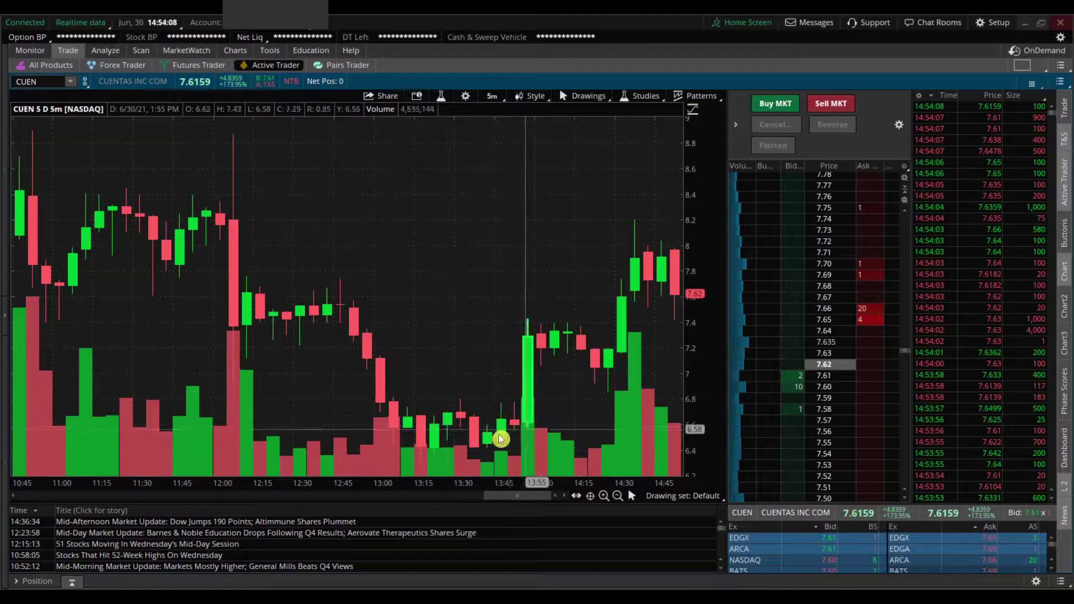
{"action": "left_click", "coordinate": [468, 100]}
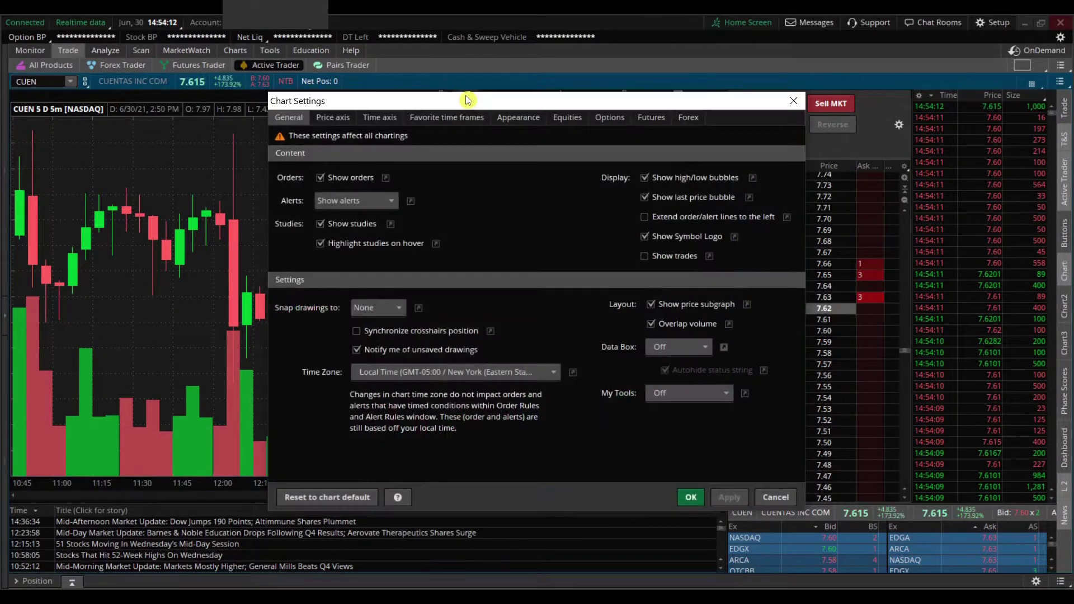
{"action": "left_click", "coordinate": [568, 119]}
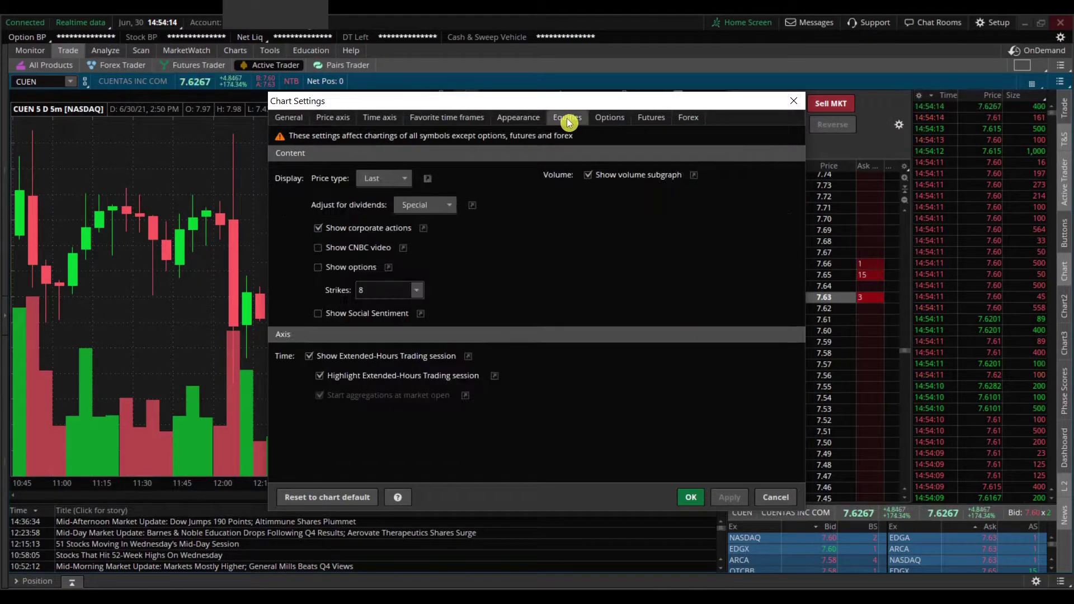
{"action": "left_click", "coordinate": [595, 180]}
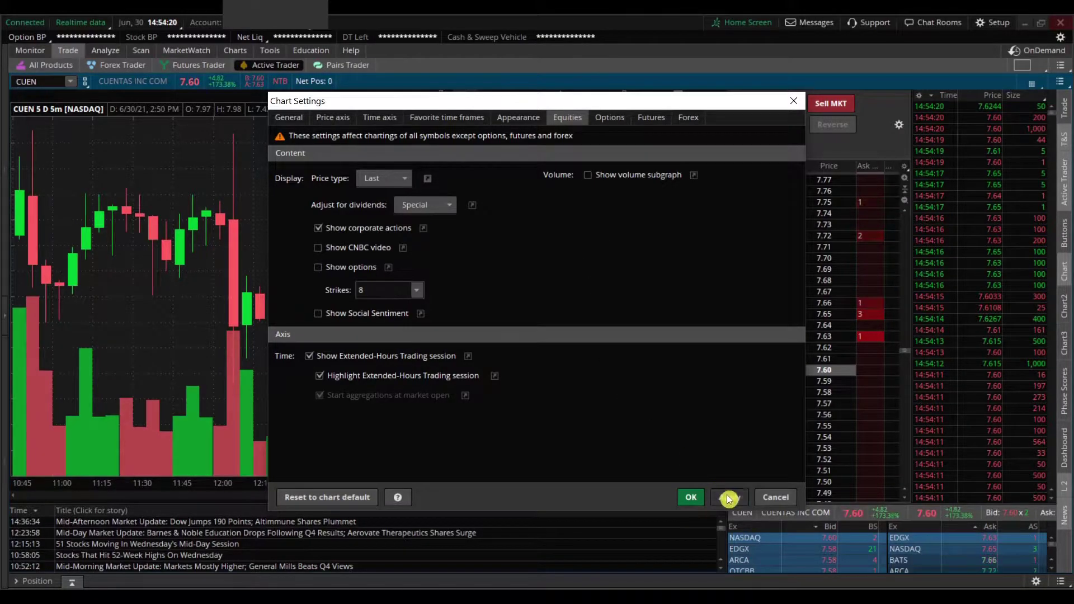
{"action": "left_click", "coordinate": [729, 499]}
{"action": "left_click", "coordinate": [691, 497]}
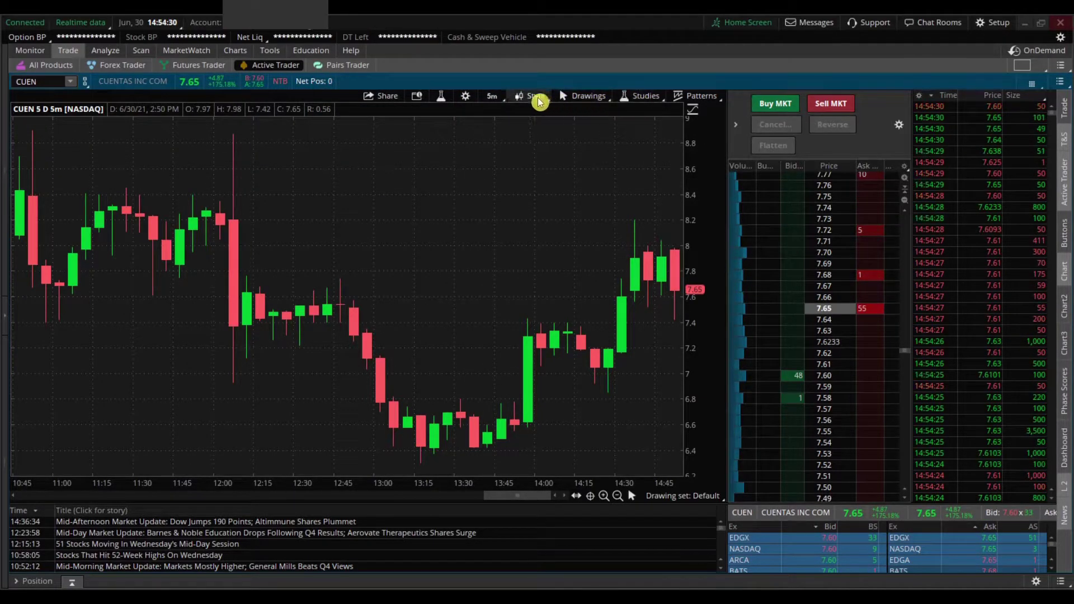
- Find the VolumeAvg study, add it as a lower study, and apply it to the CUEN chart
{"action": "left_click", "coordinate": [442, 98]}
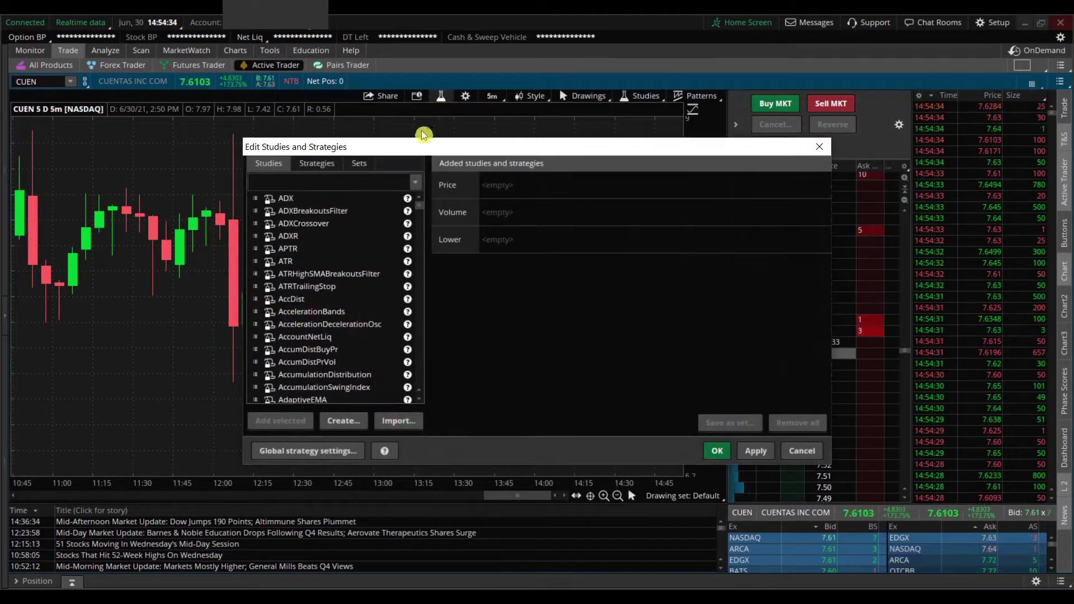
{"action": "left_click", "coordinate": [352, 179]}
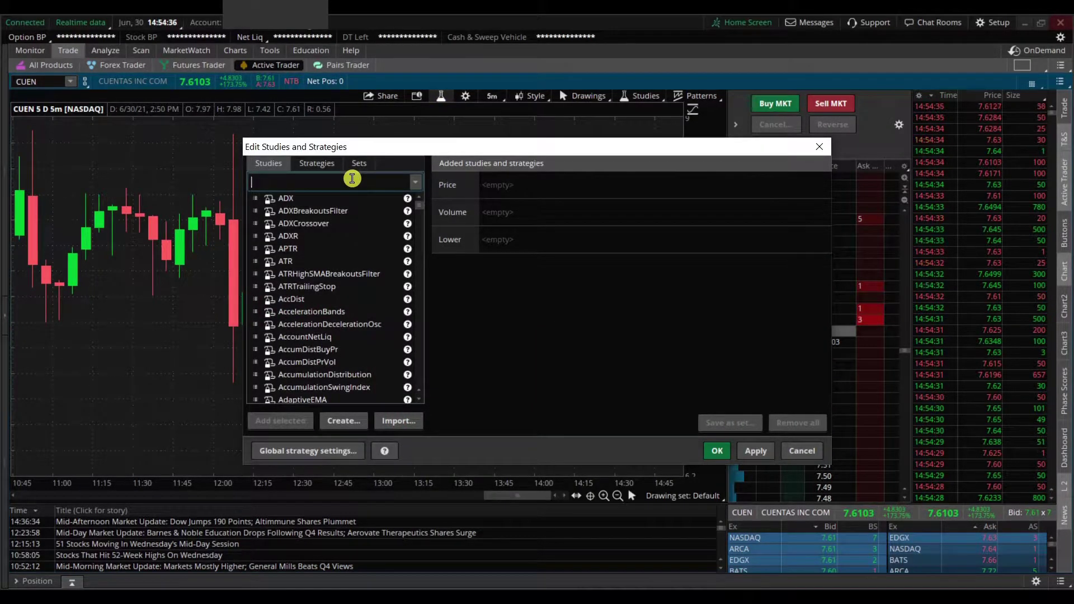
{"action": "type", "text": "volumeav"}
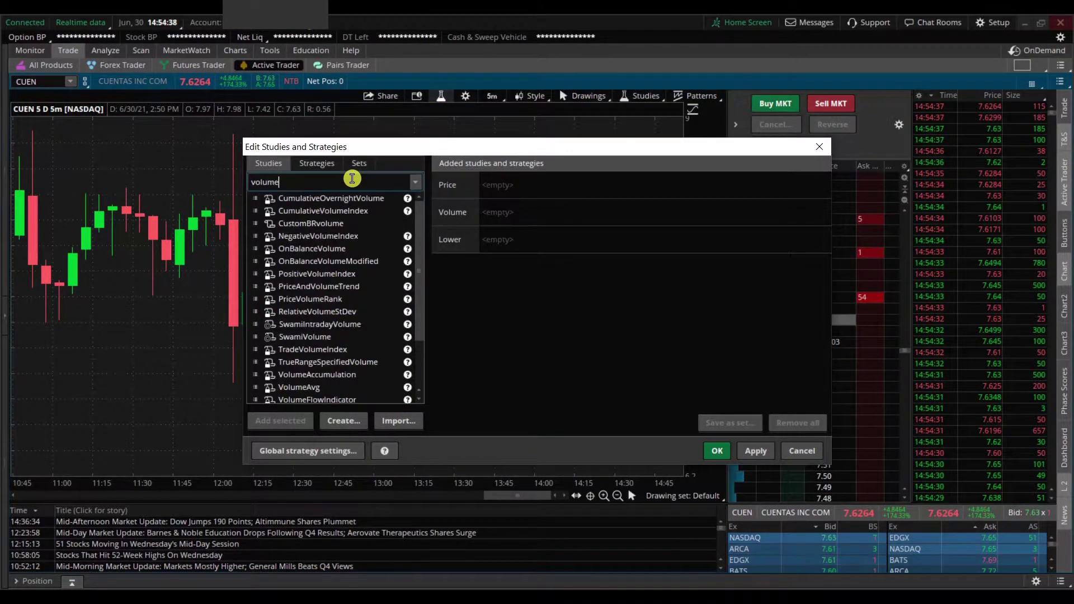
{"action": "left_click", "coordinate": [308, 199]}
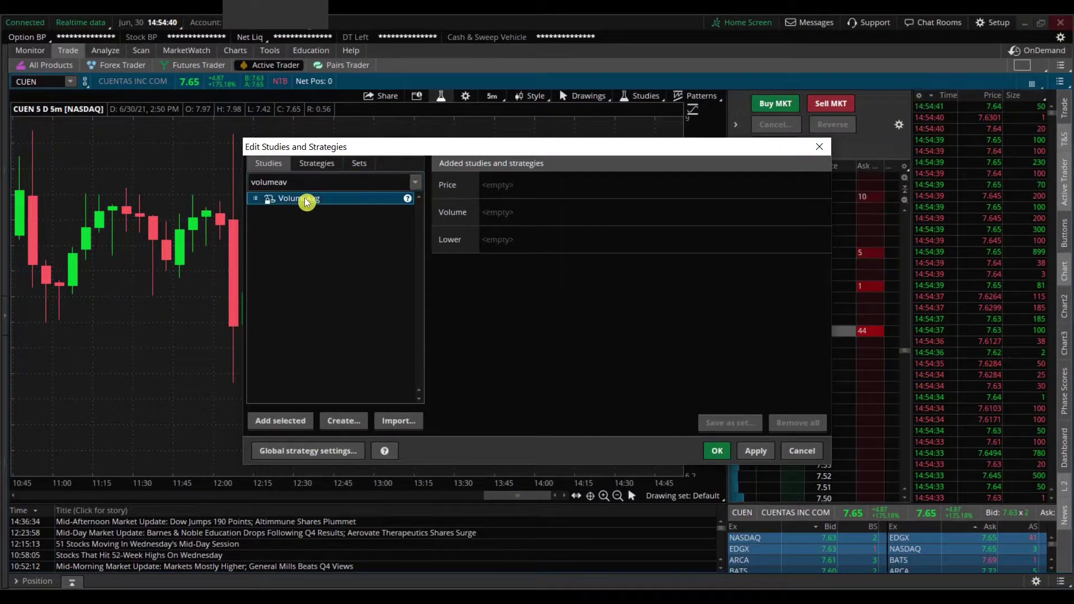
{"action": "left_click", "coordinate": [285, 424]}
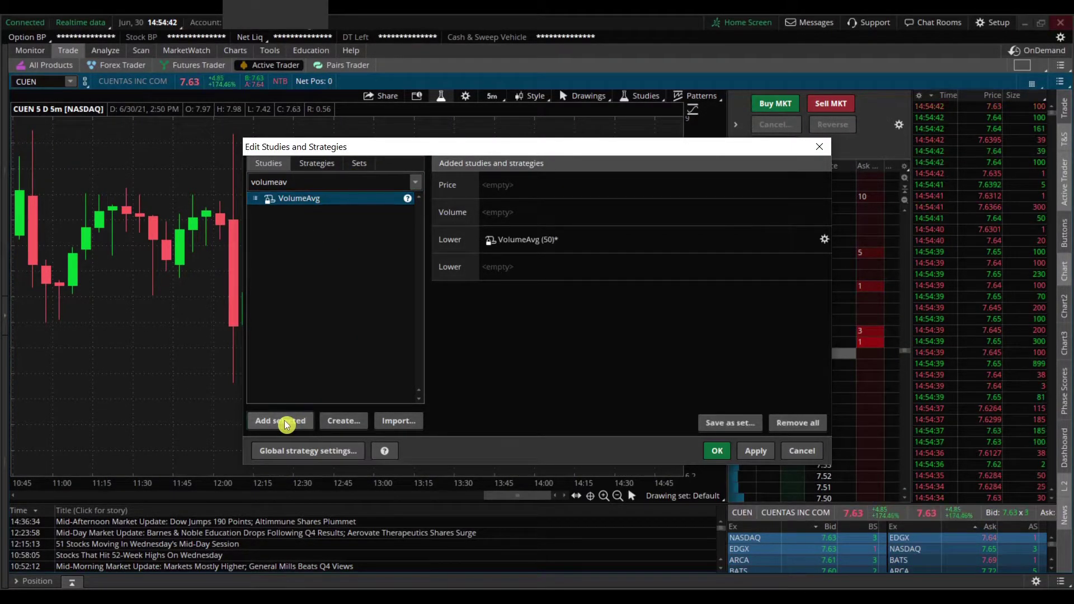
{"action": "left_click", "coordinate": [492, 242]}
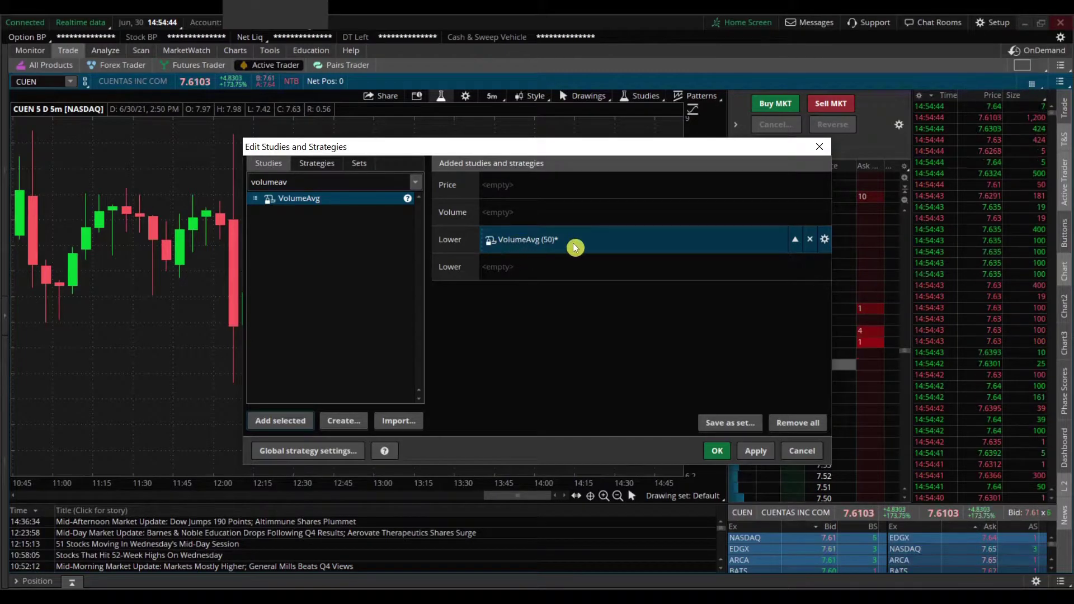
{"action": "left_click", "coordinate": [754, 456]}
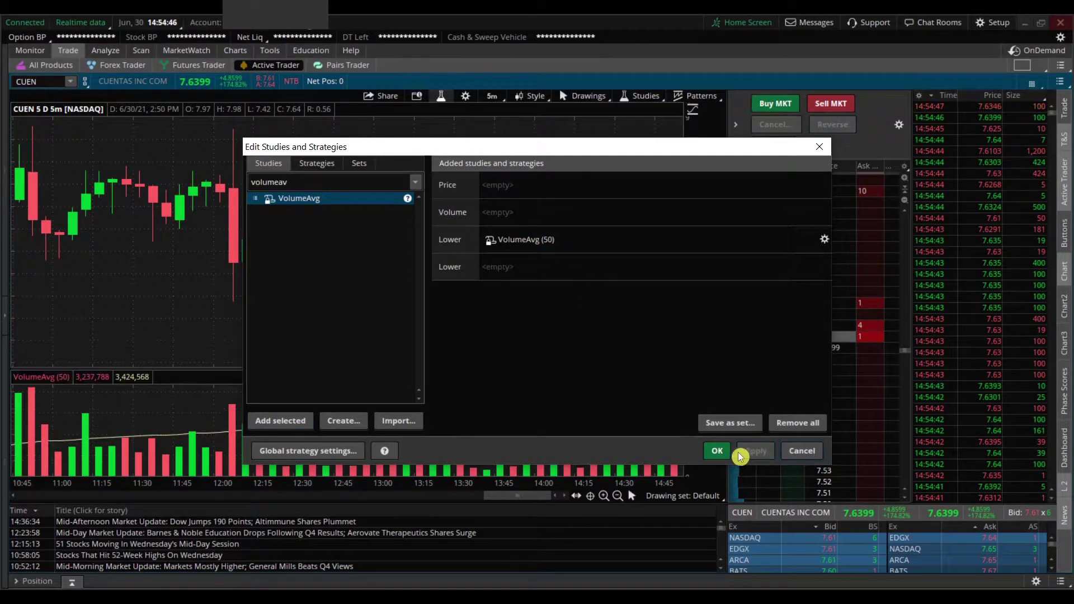
{"action": "left_click", "coordinate": [716, 451]}
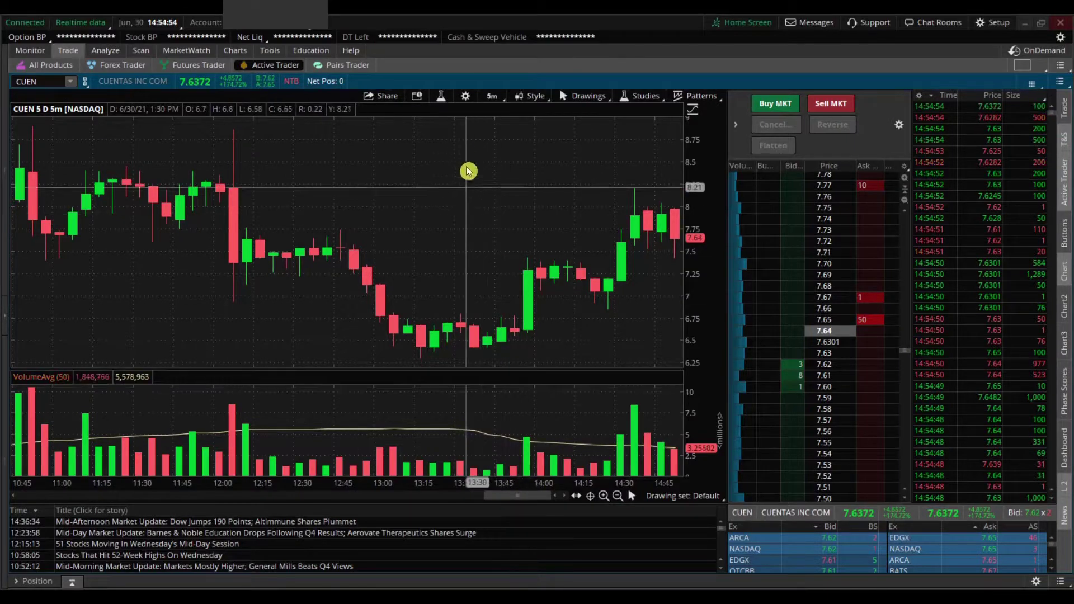
- Set the length of the added VolumeAvg study to 50 and save the study changes
{"action": "left_click", "coordinate": [443, 99]}
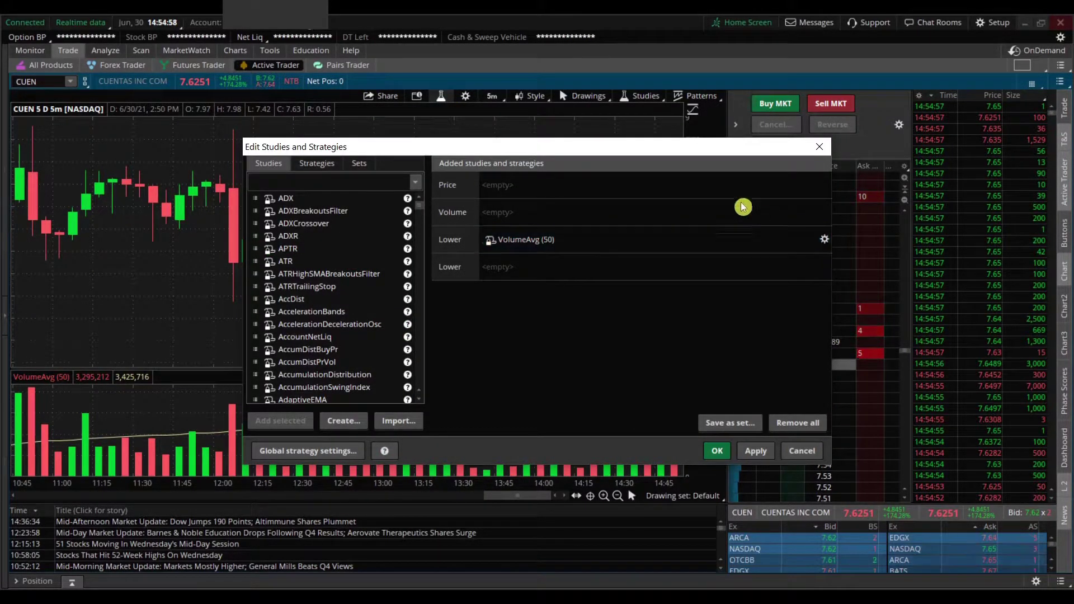
{"action": "left_click", "coordinate": [825, 240]}
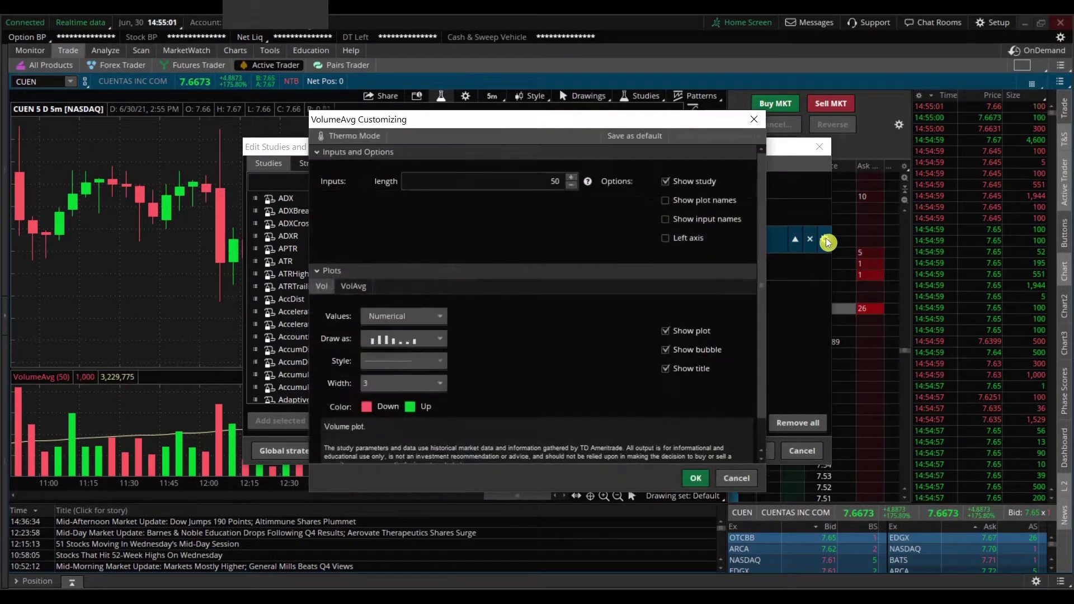
{"action": "double_click", "coordinate": [554, 182]}
{"action": "key", "text": "BackSpace"}
{"action": "double_click", "coordinate": [554, 185]}
{"action": "key", "text": "BackSpace"}
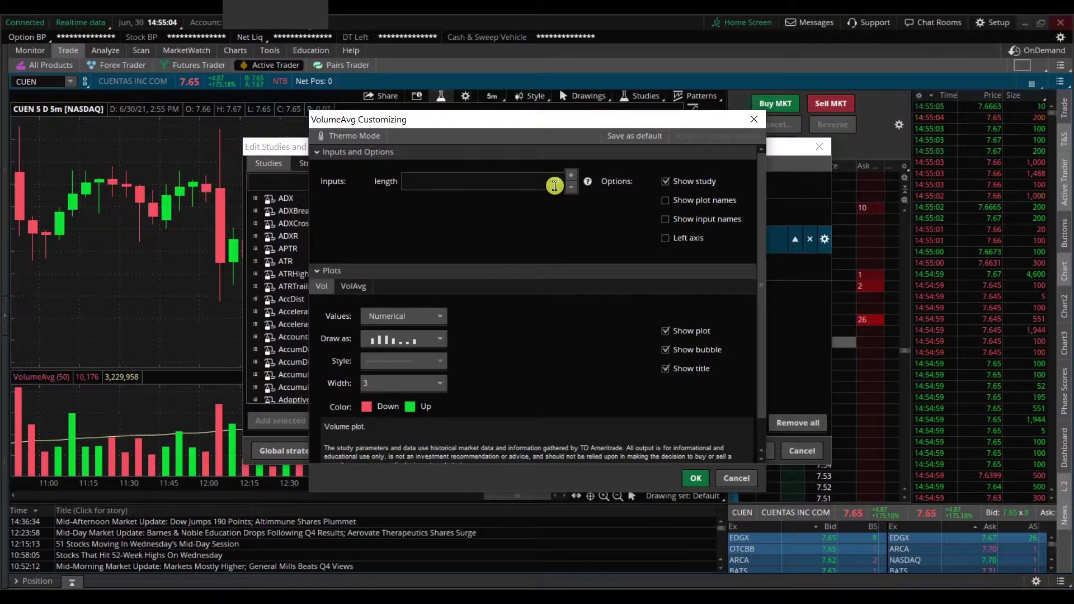
{"action": "left_click", "coordinate": [696, 480]}
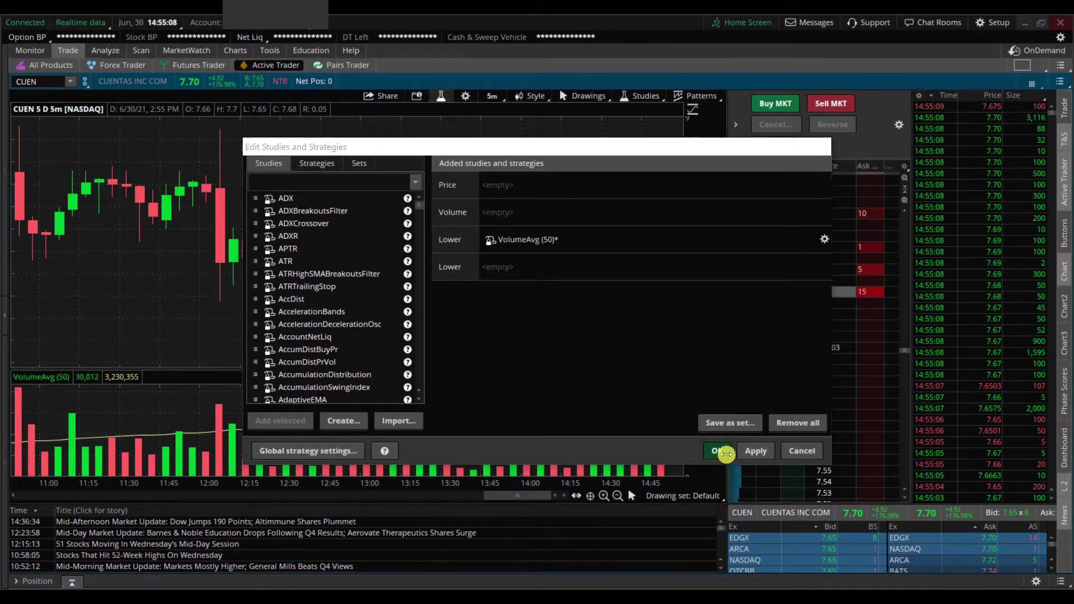
{"action": "left_click", "coordinate": [722, 450]}
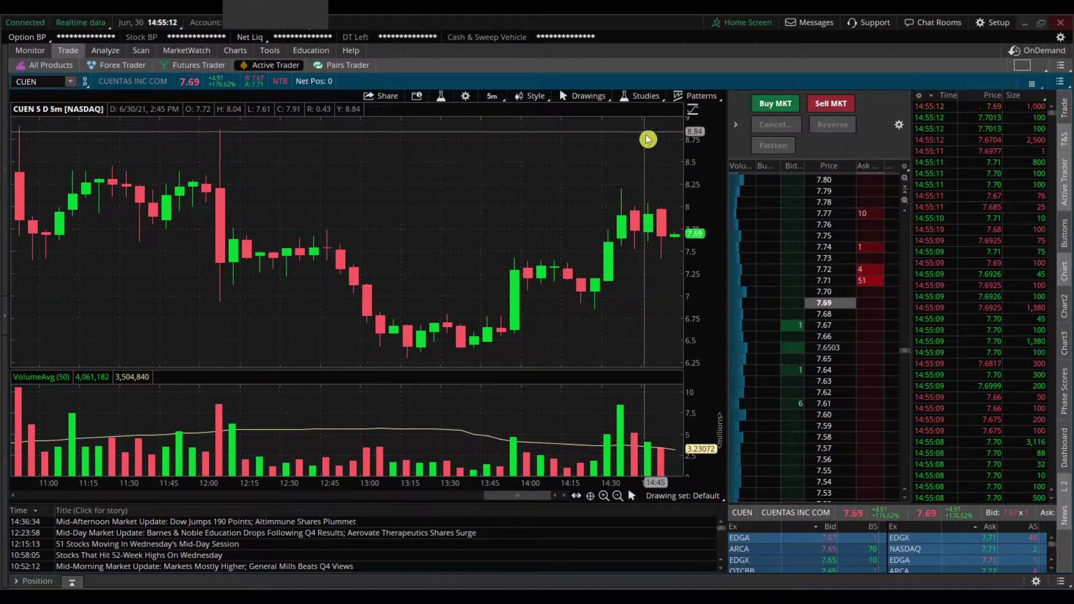
- Find the VolumeProfile study, add it to the price chart, and apply it
{"action": "left_click", "coordinate": [440, 96]}
{"action": "left_click", "coordinate": [344, 181]}
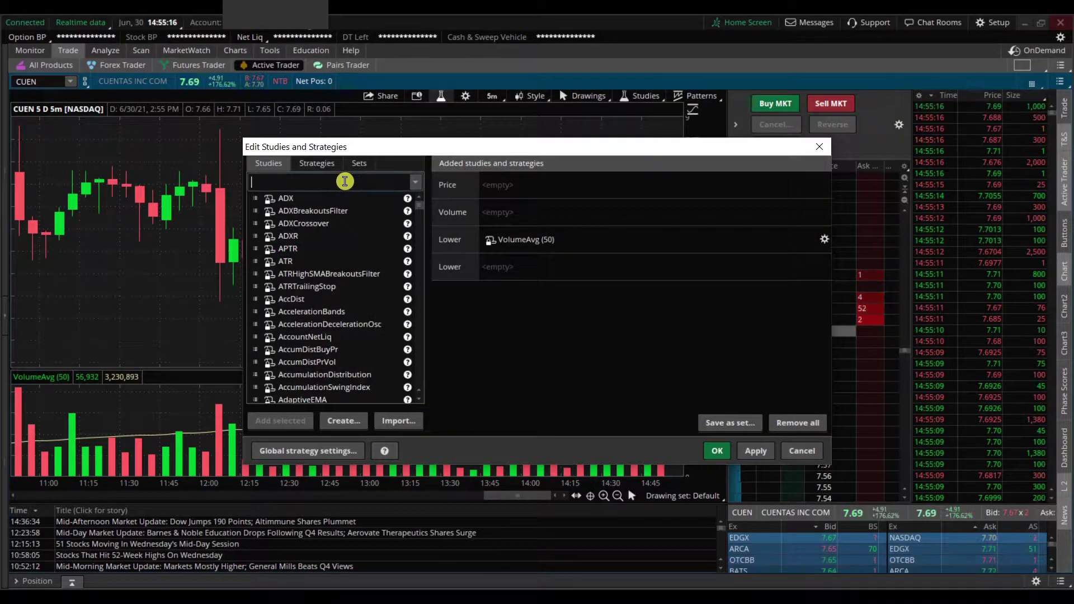
{"action": "type", "text": "volum"}
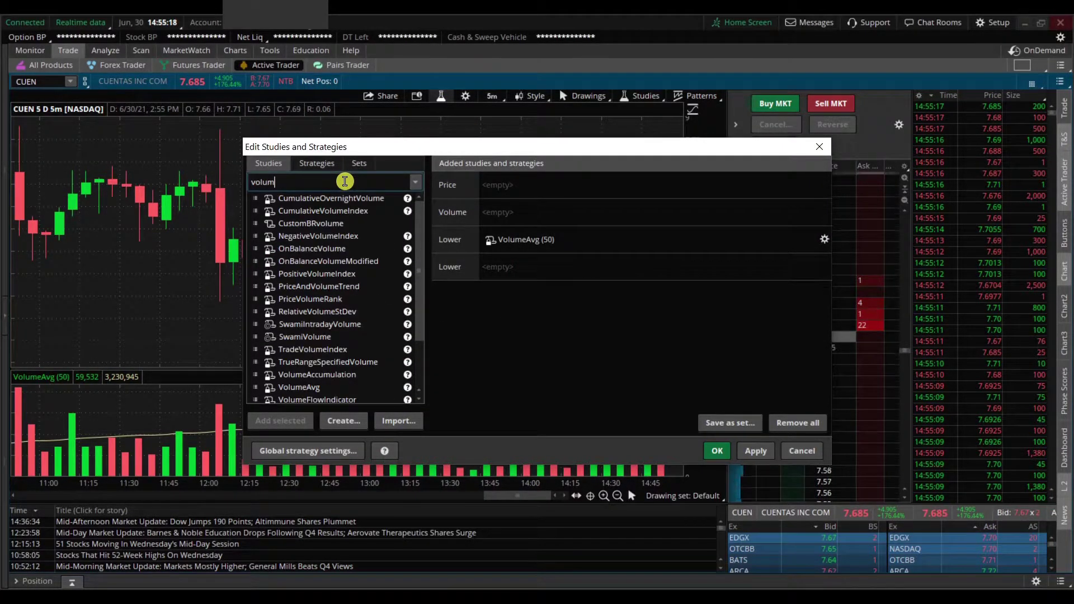
{"action": "type", "text": "eprof"}
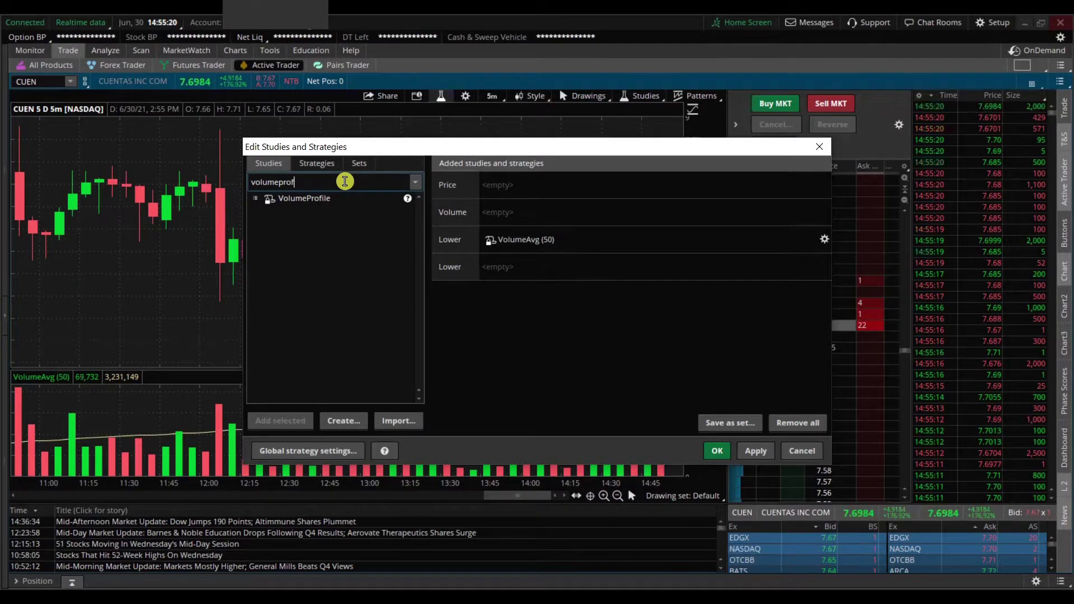
{"action": "left_click", "coordinate": [329, 200]}
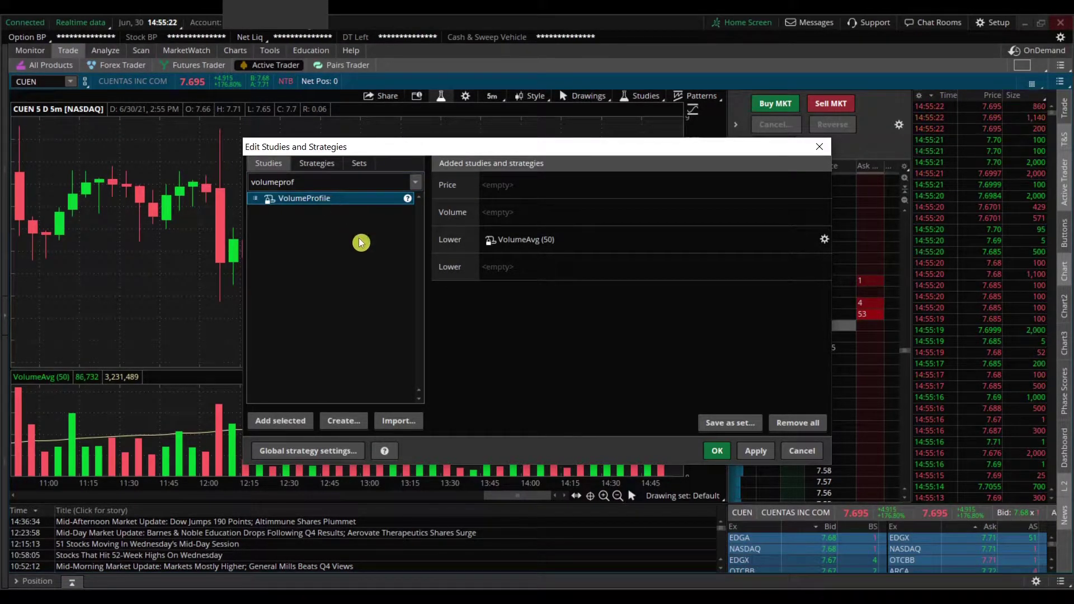
{"action": "left_click", "coordinate": [289, 424]}
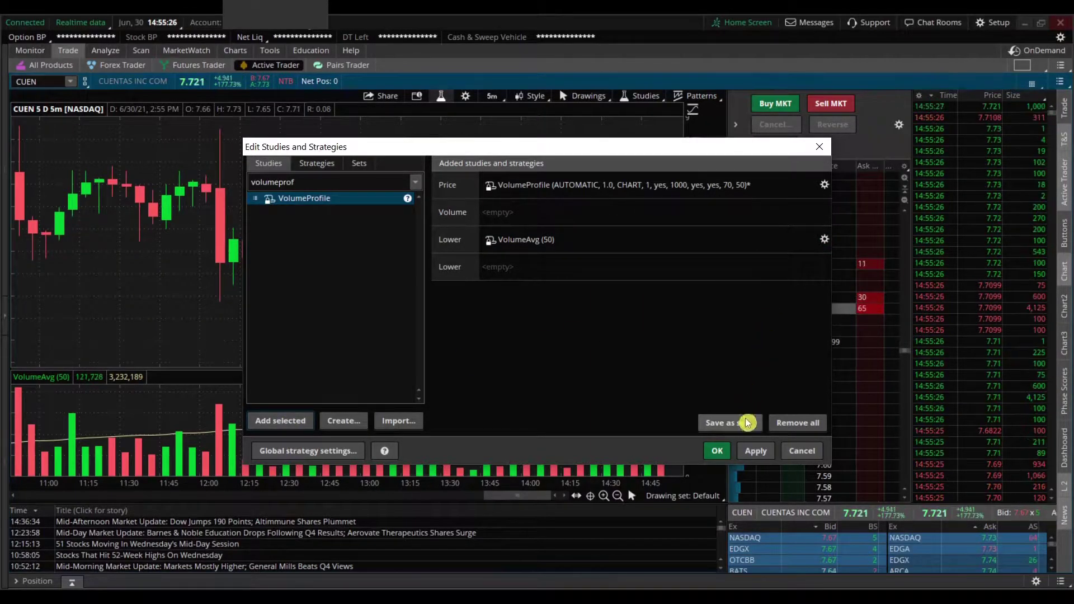
{"action": "left_click", "coordinate": [757, 448]}
{"action": "left_click", "coordinate": [717, 454]}
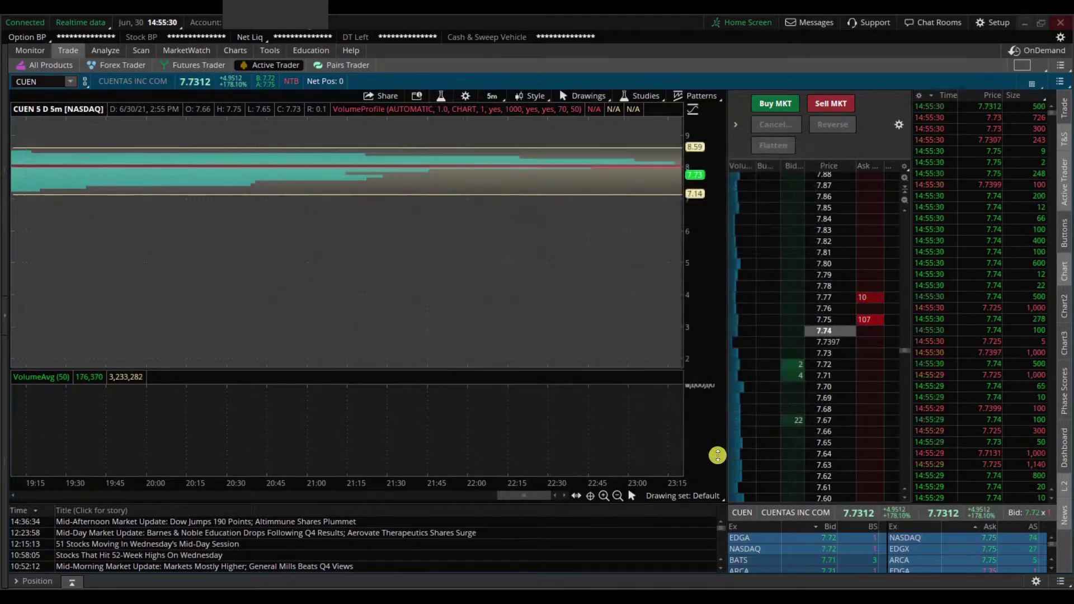
{"action": "left_click", "coordinate": [620, 497]}
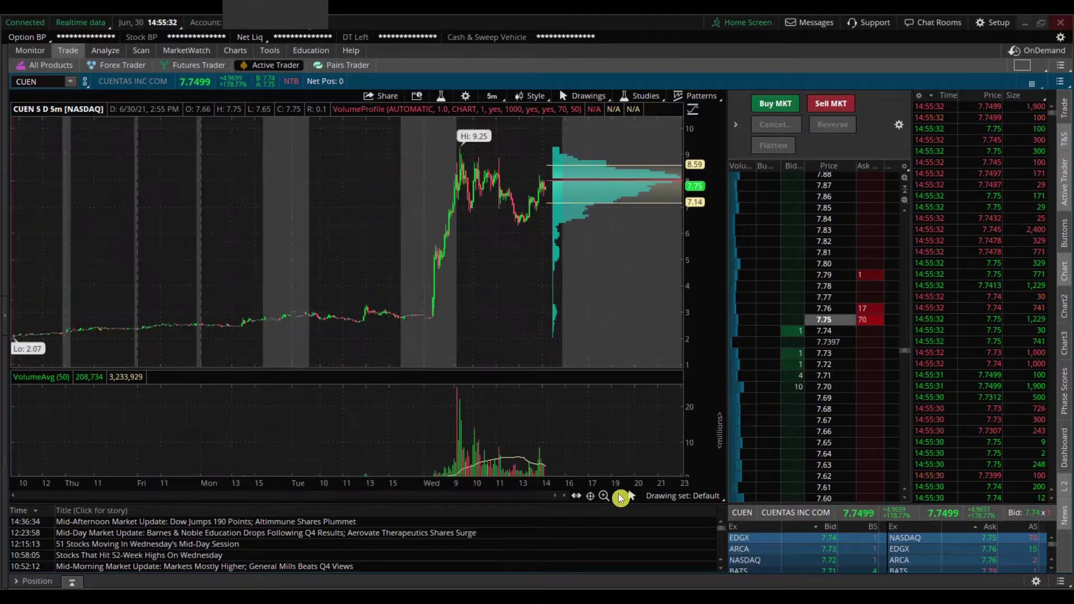
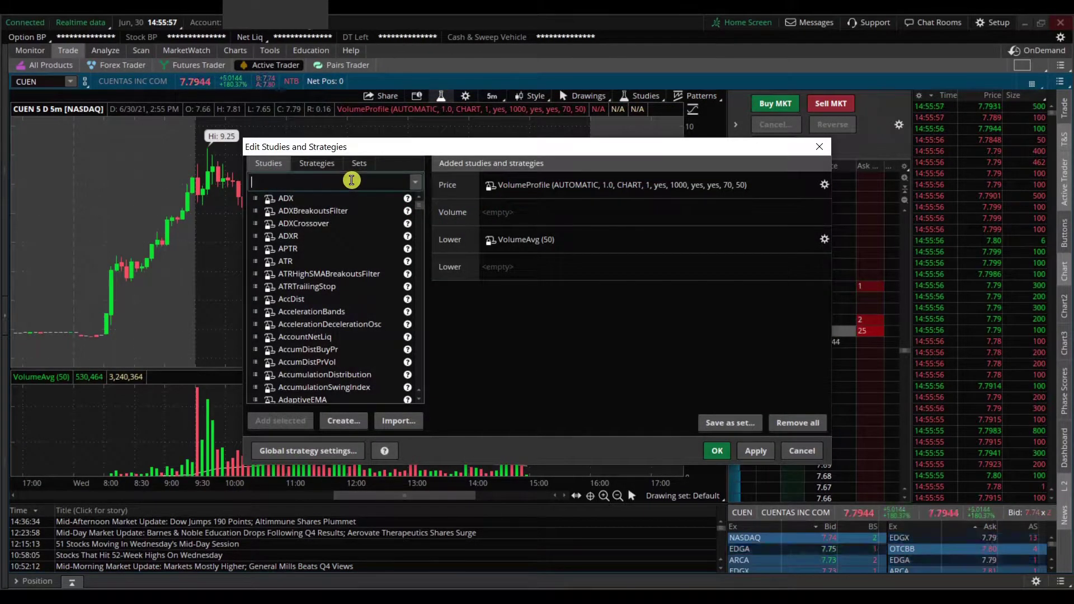
- Find the VWAP study, add it to the CUEN price chart, and apply and save the study changes
{"action": "type", "text": "v"}
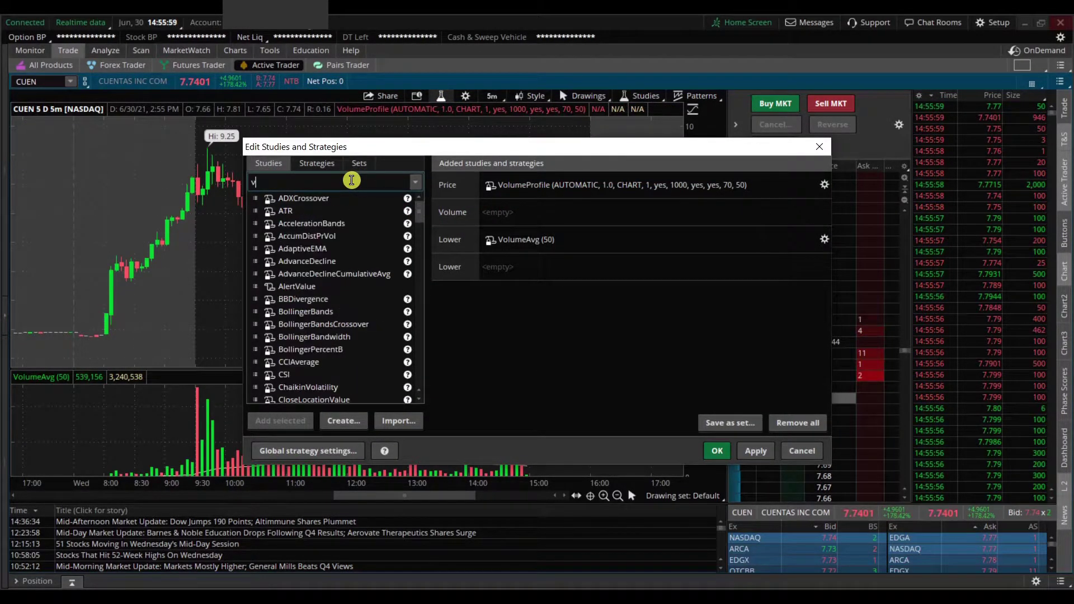
{"action": "type", "text": "wap"}
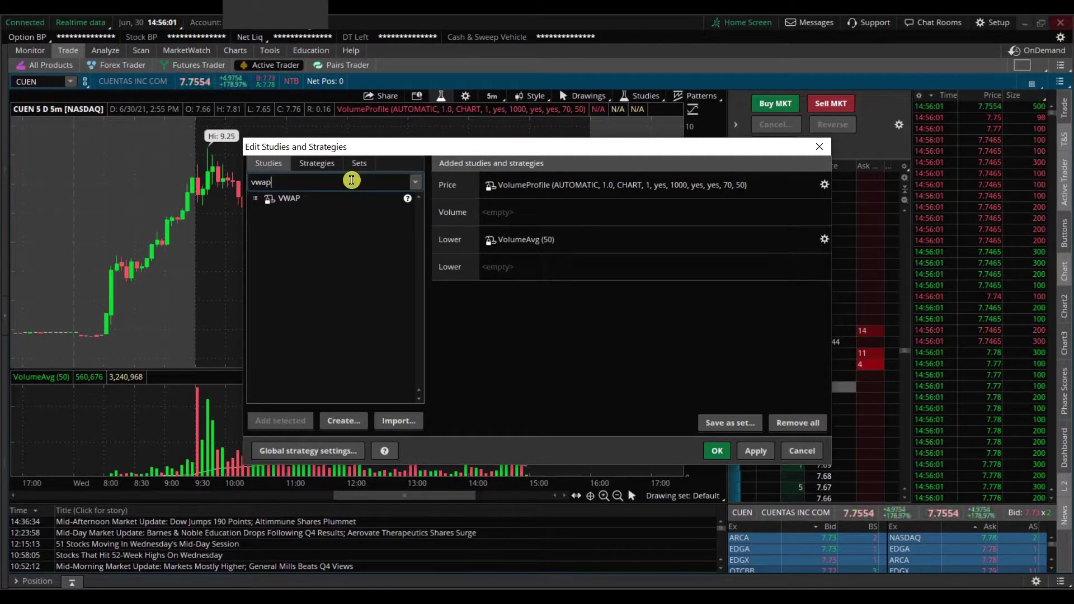
{"action": "left_click", "coordinate": [297, 199]}
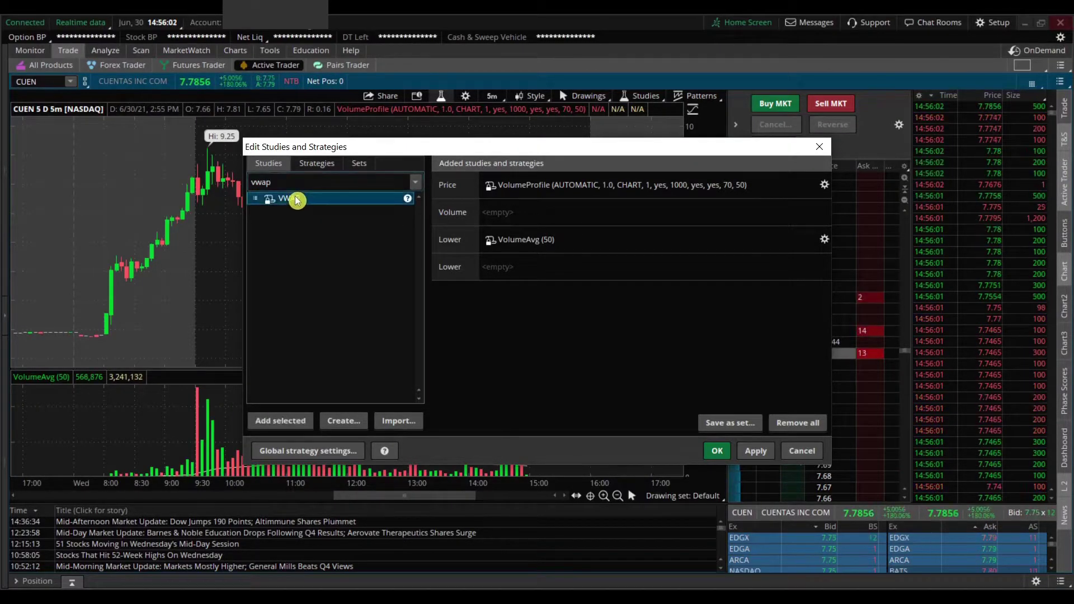
{"action": "left_click", "coordinate": [277, 423]}
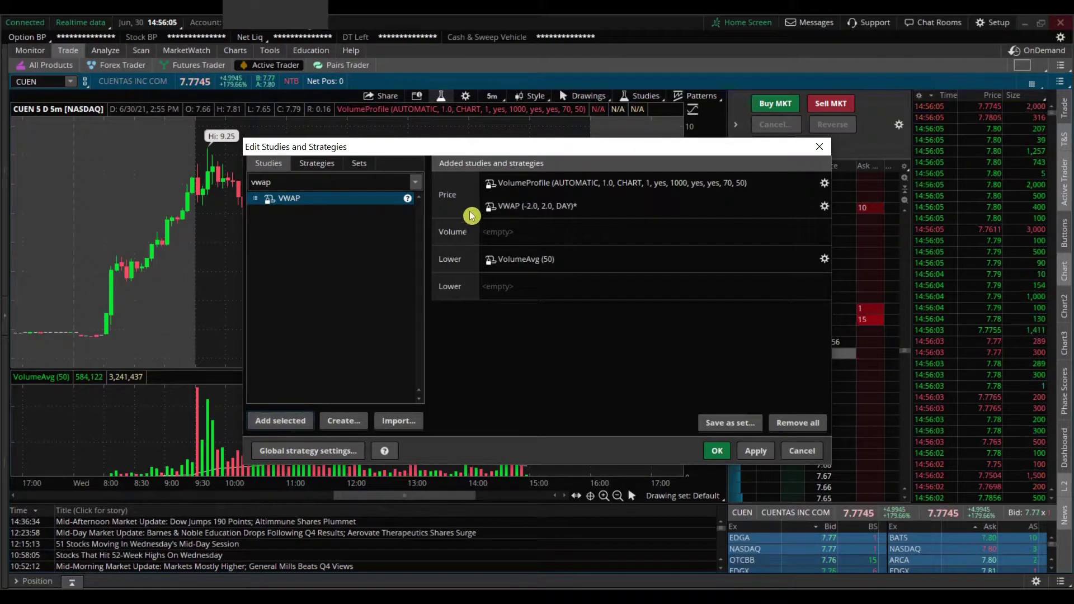
{"action": "left_click", "coordinate": [753, 452]}
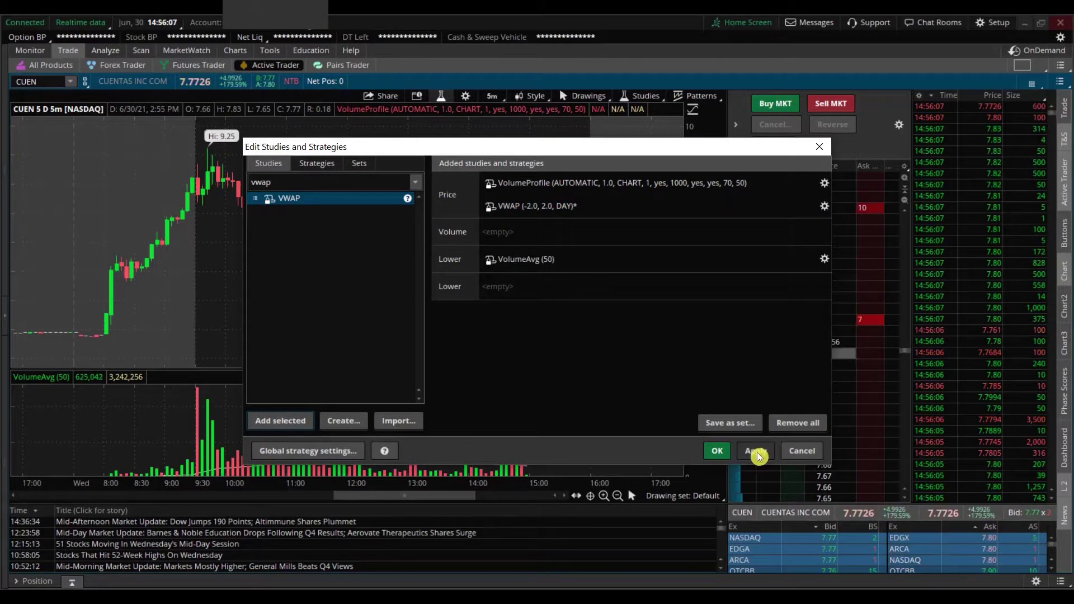
{"action": "left_click", "coordinate": [717, 451]}
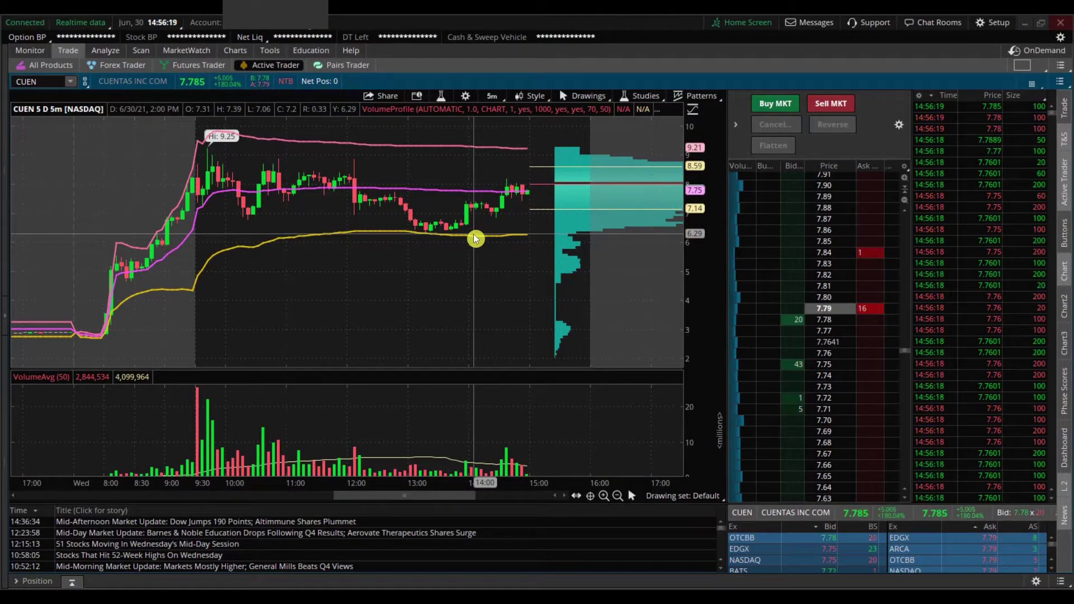
- Turn off Show plot, Show bubble and Show title for the UpperBand of the VWAP study
{"action": "left_click", "coordinate": [442, 99]}
{"action": "left_click", "coordinate": [550, 210]}
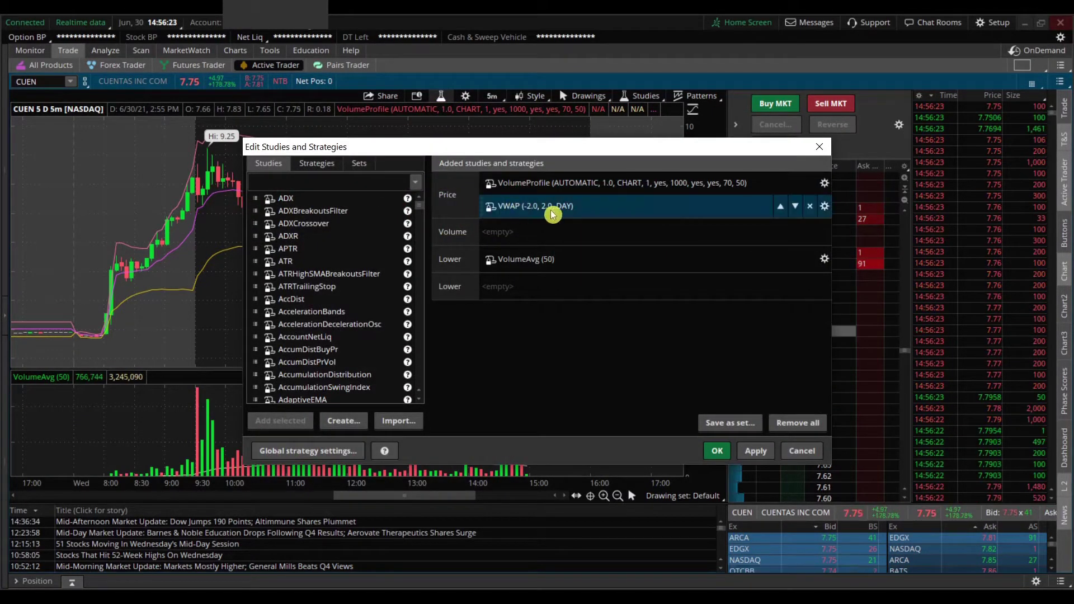
{"action": "left_click", "coordinate": [830, 209]}
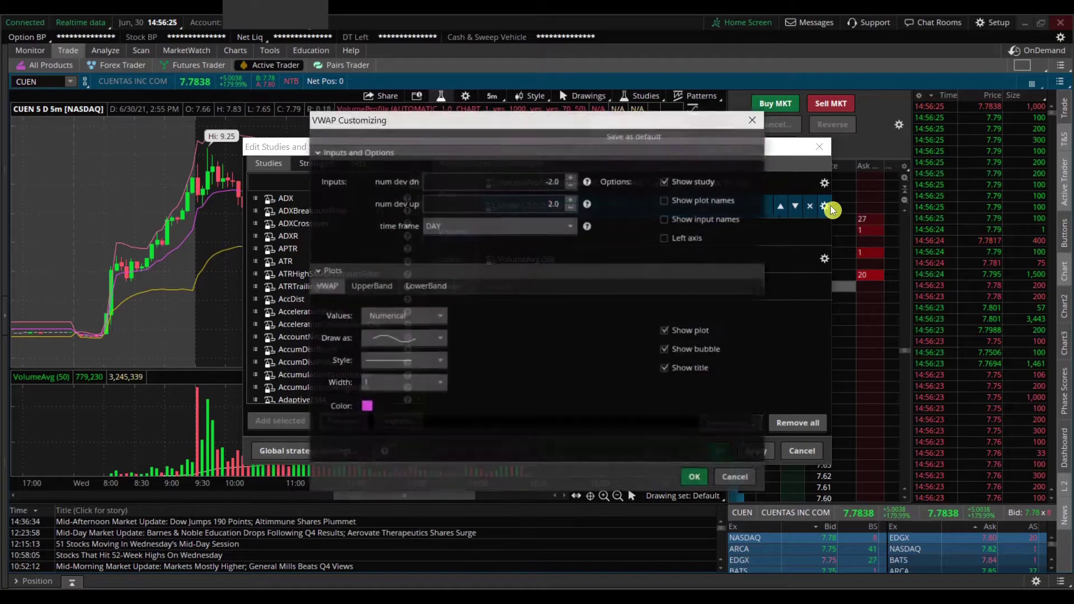
{"action": "left_click", "coordinate": [380, 293]}
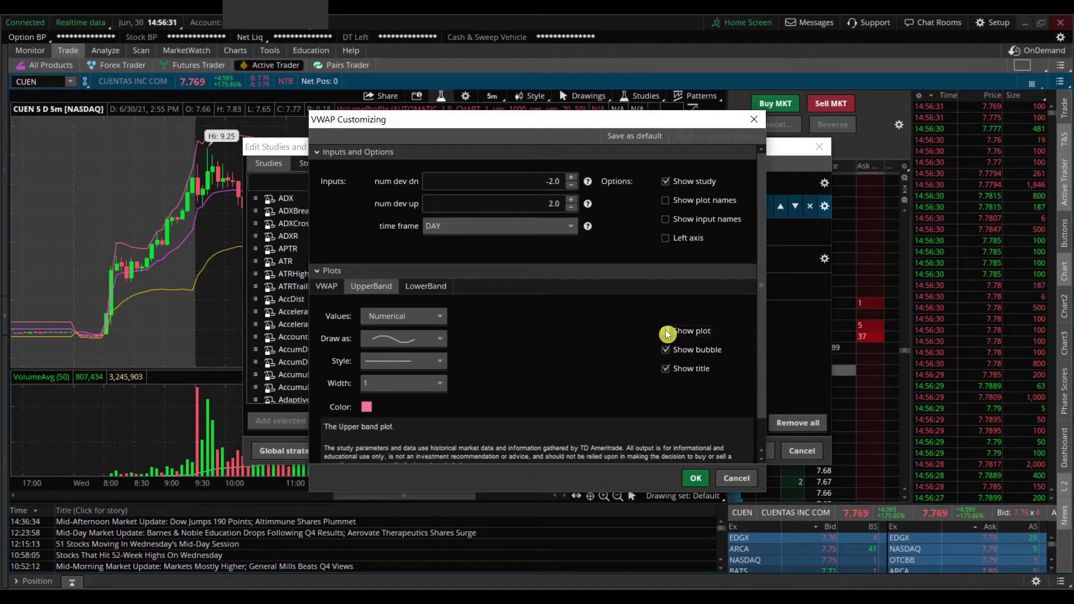
{"action": "left_click", "coordinate": [666, 350]}
{"action": "left_click", "coordinate": [666, 368]}
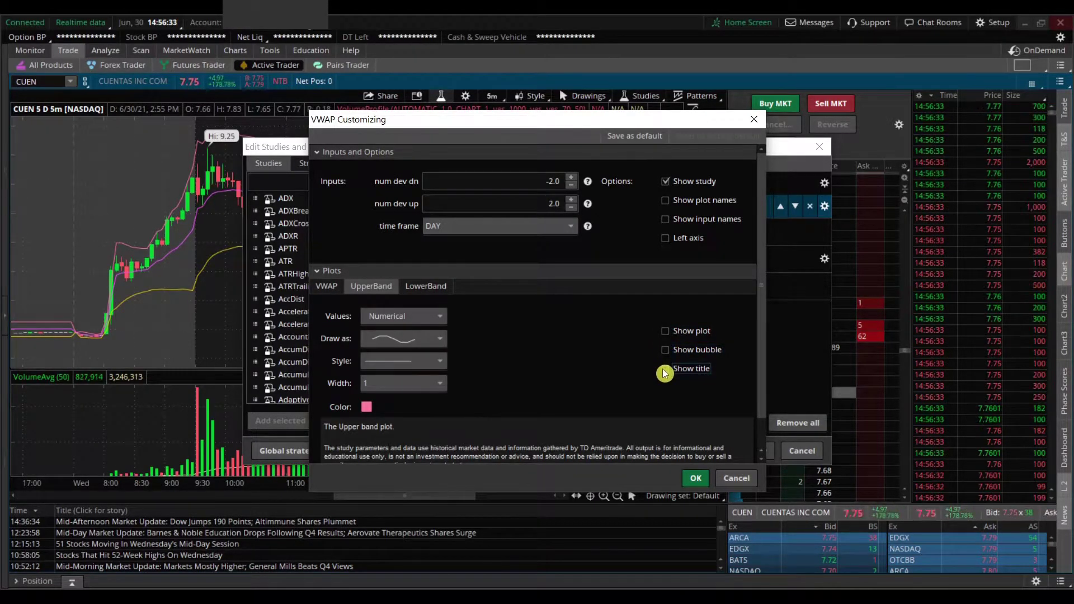
- Turn off Show plot, Show bubble and Show title for the VWAP study's LowerBand and save the study changes
{"action": "left_click", "coordinate": [429, 295]}
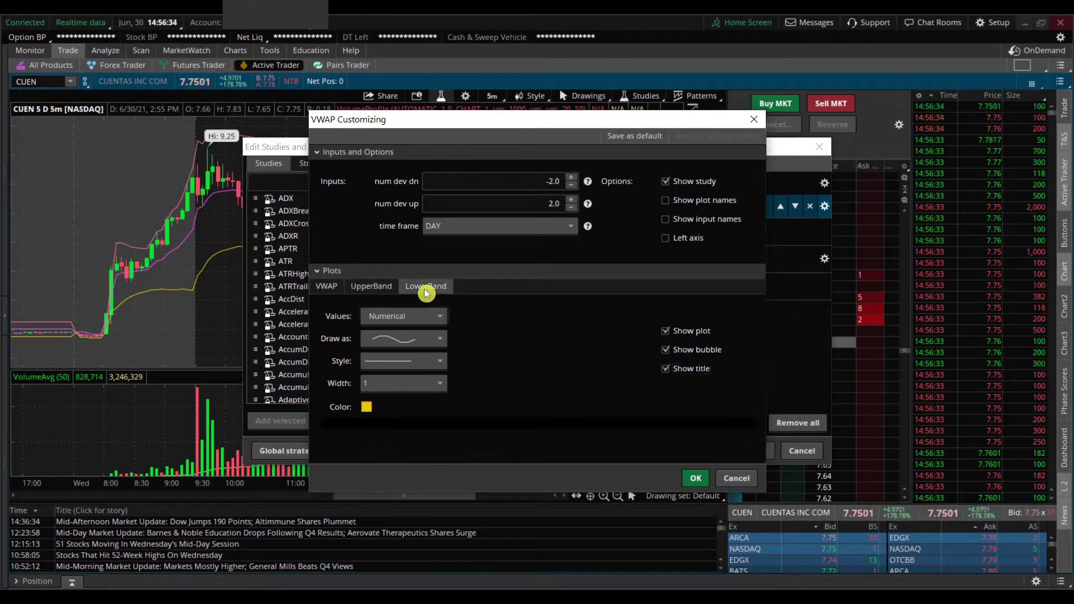
{"action": "left_click", "coordinate": [655, 332]}
{"action": "left_click", "coordinate": [657, 350]}
{"action": "left_click", "coordinate": [657, 369]}
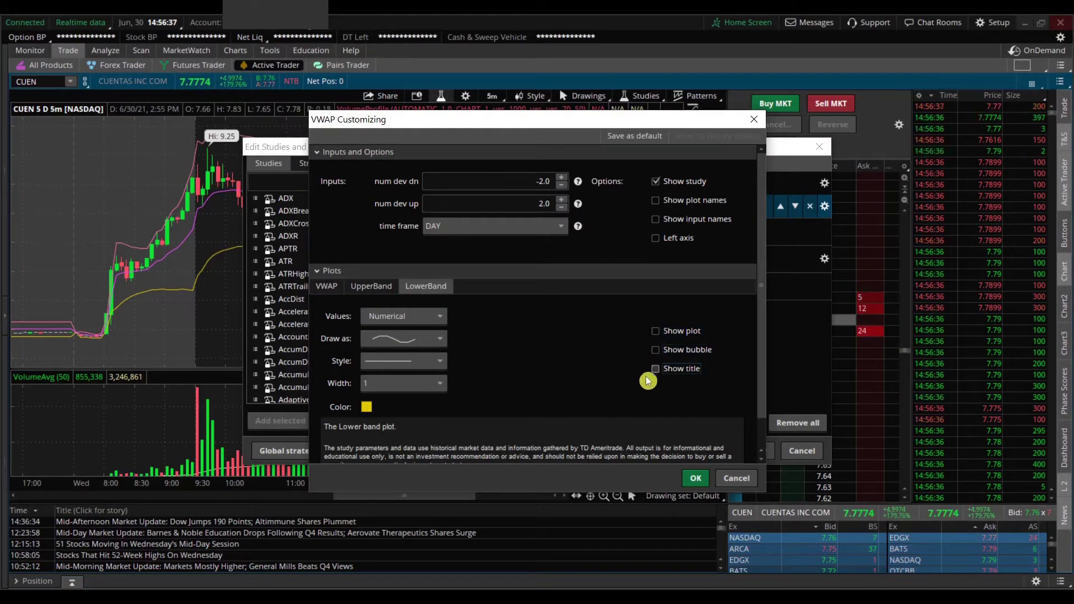
{"action": "left_click", "coordinate": [694, 478]}
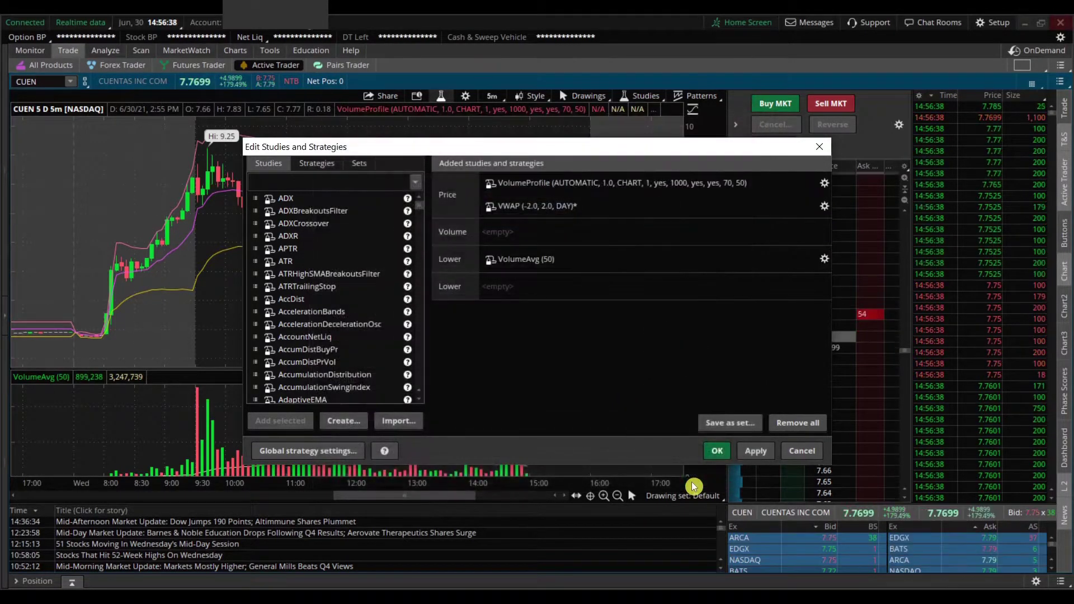
{"action": "left_click", "coordinate": [722, 452]}
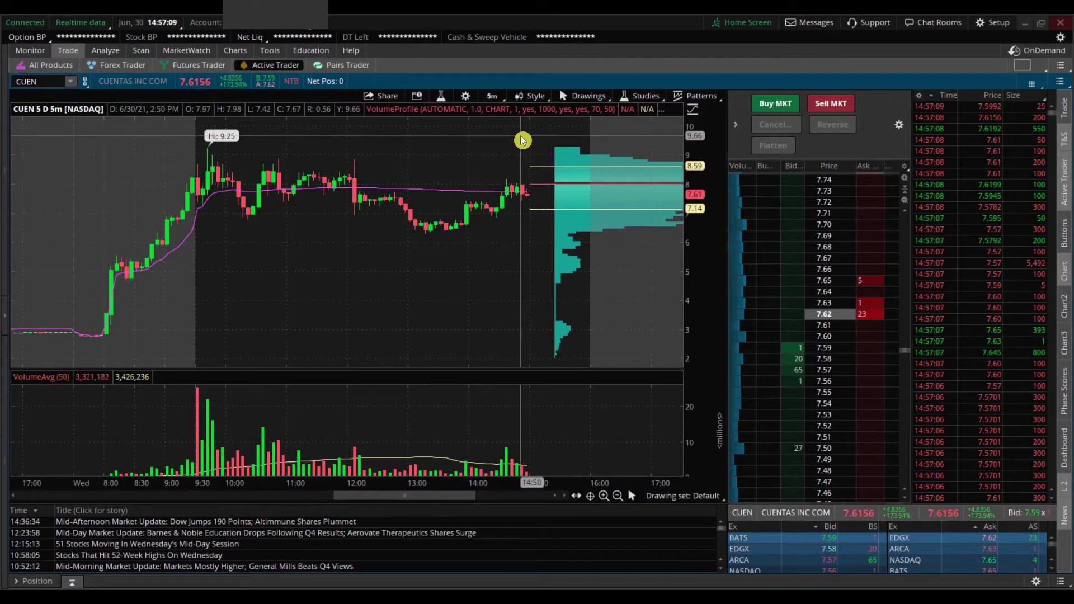
- Find the MovAvgExponential study by searching for "expo" and add it to the price studies
{"action": "left_click", "coordinate": [442, 98]}
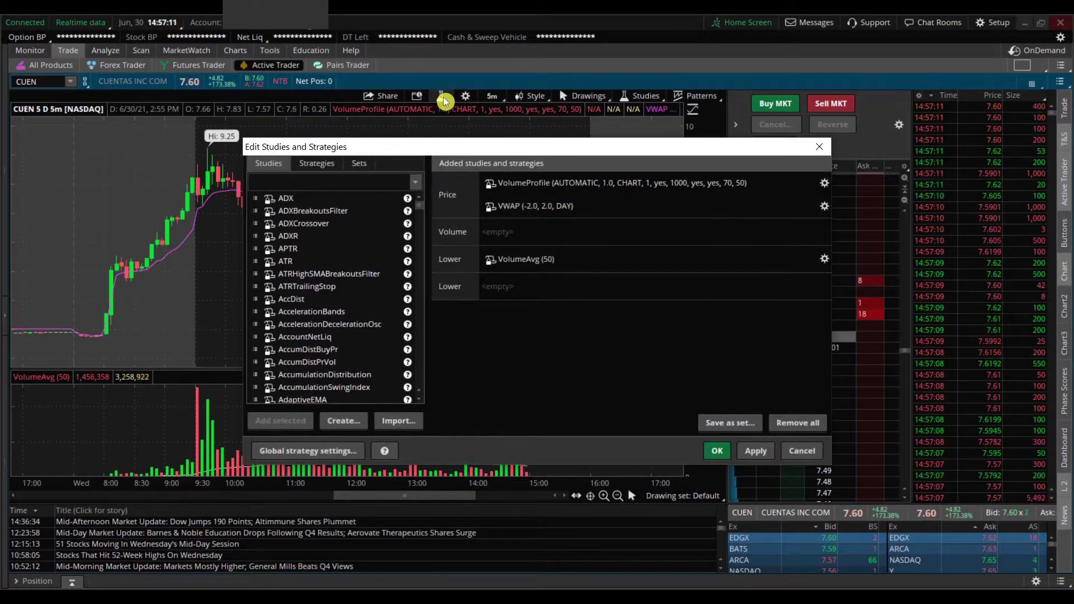
{"action": "left_click", "coordinate": [342, 181]}
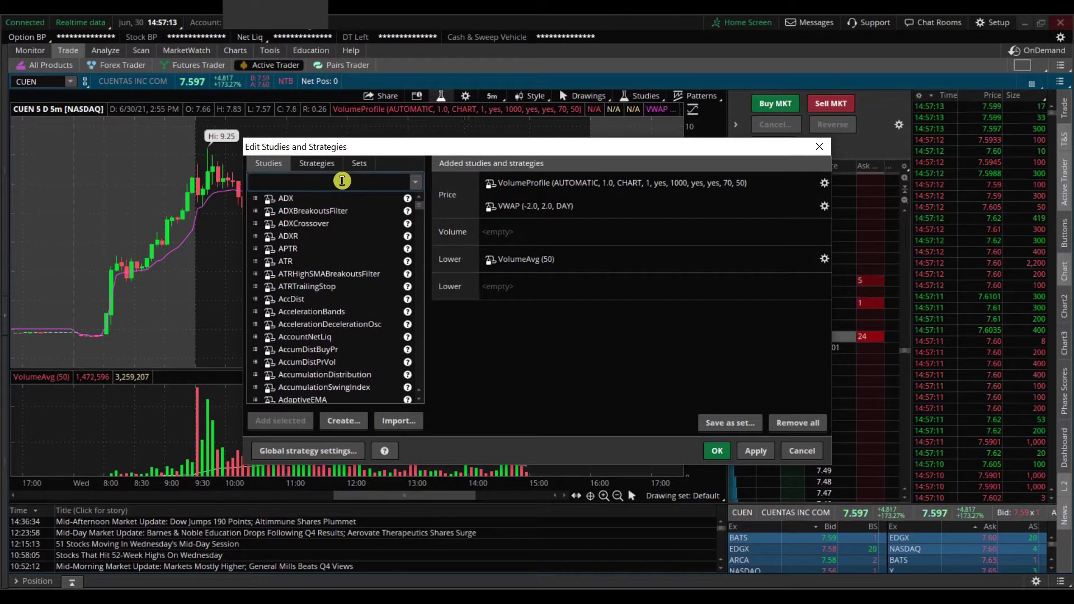
{"action": "type", "text": "epon"}
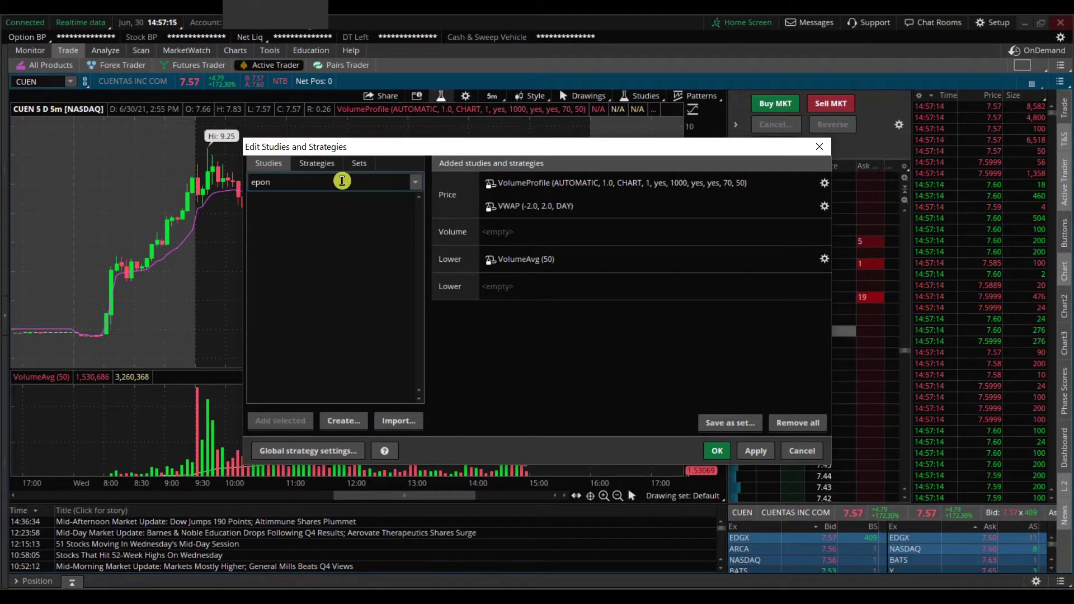
{"action": "key", "text": "BackSpace"}
{"action": "key", "text": "BackSpace"}
{"action": "type", "text": "xp"}
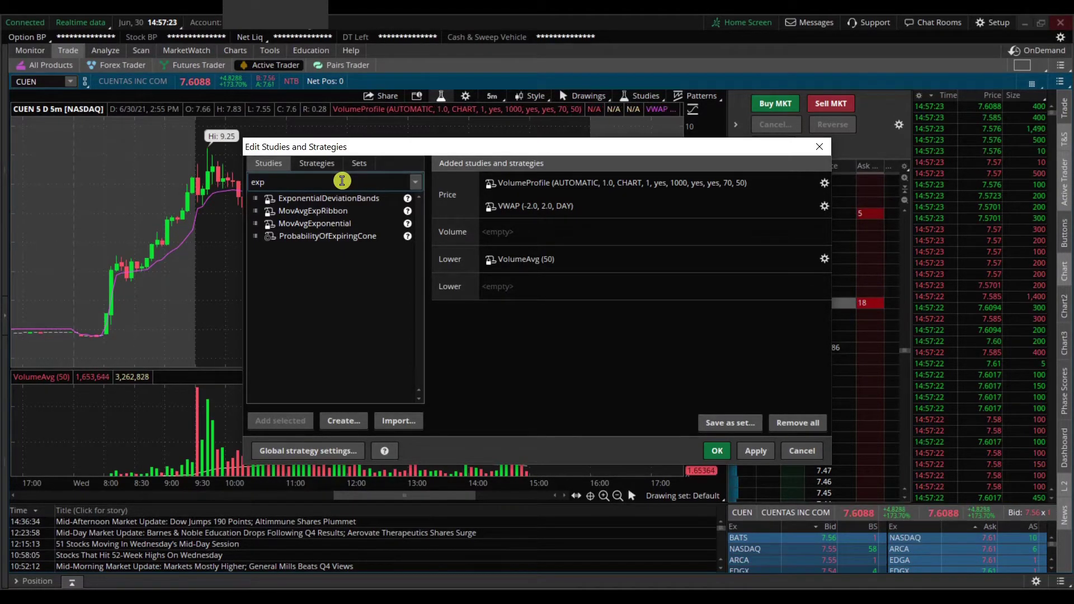
{"action": "type", "text": "o"}
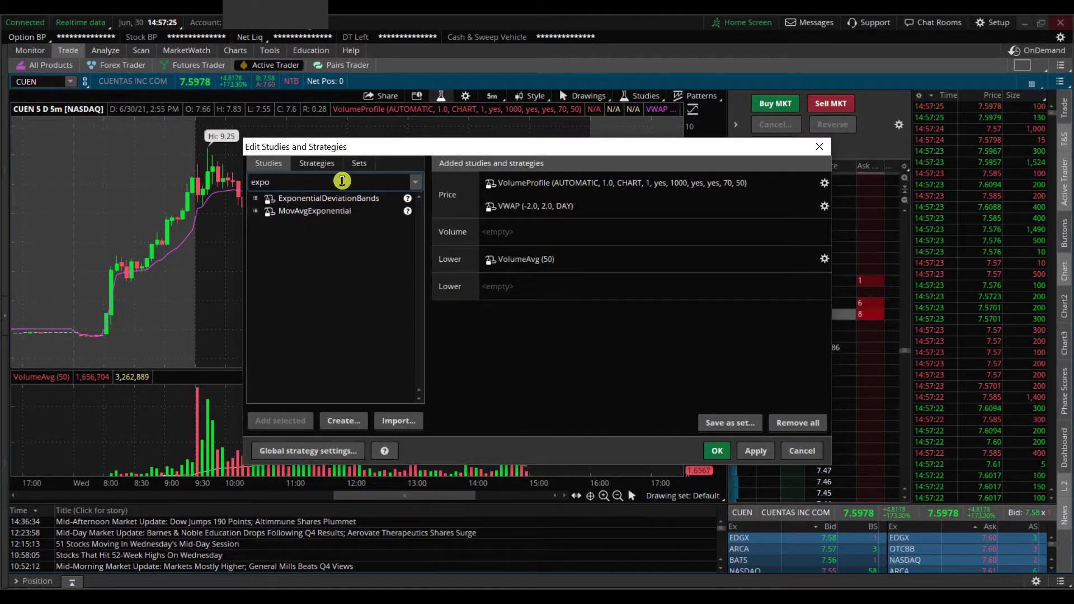
{"action": "left_click", "coordinate": [327, 213]}
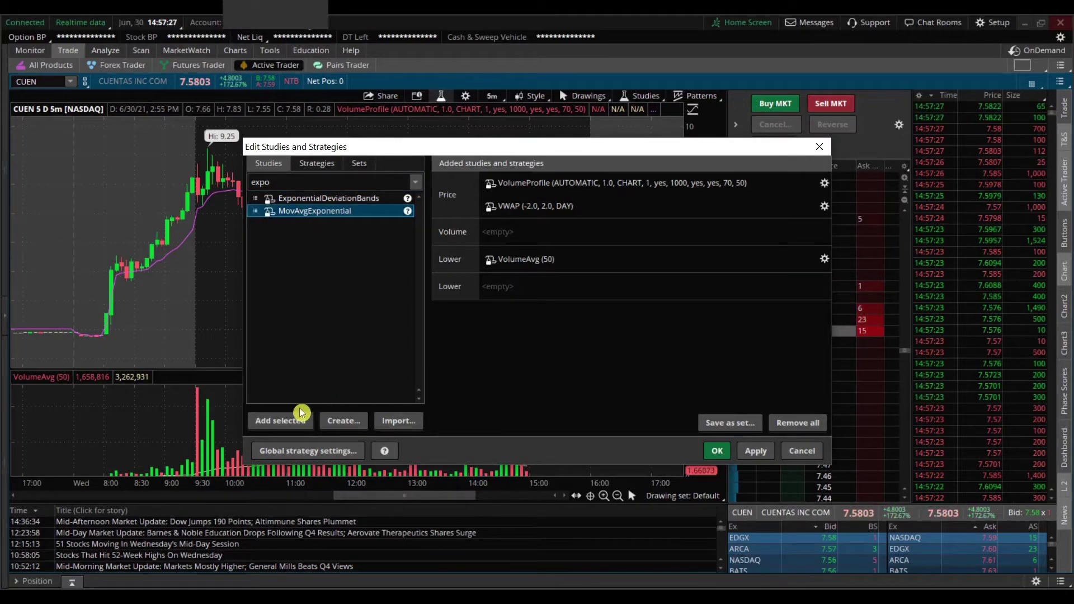
{"action": "left_click", "coordinate": [283, 426]}
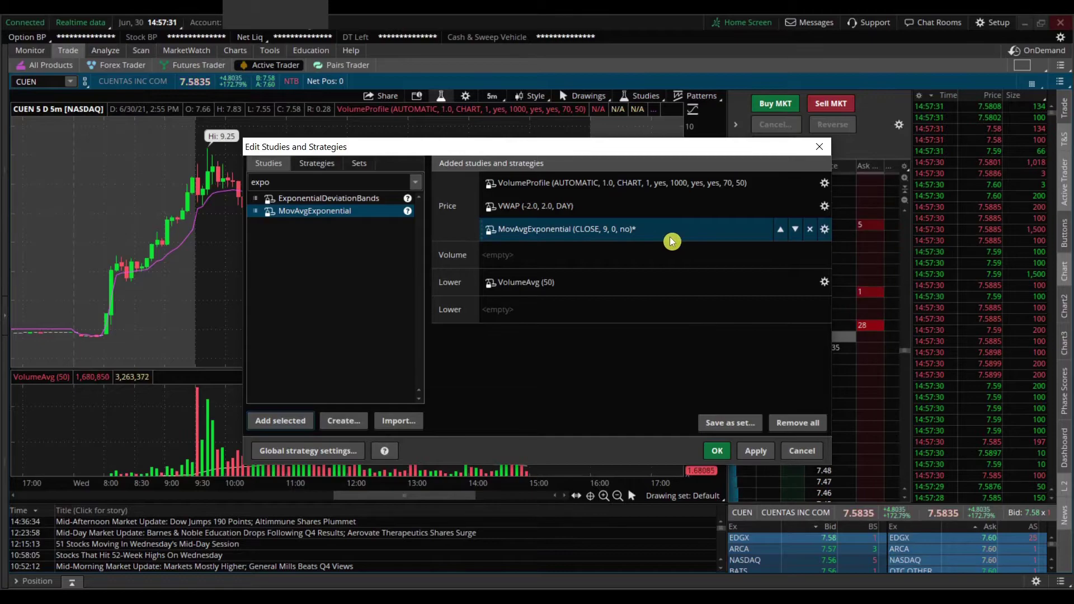
- Review the length input of the added MovAvgExponential study, keep its settings, and apply the study to the chart
{"action": "left_click", "coordinate": [825, 230]}
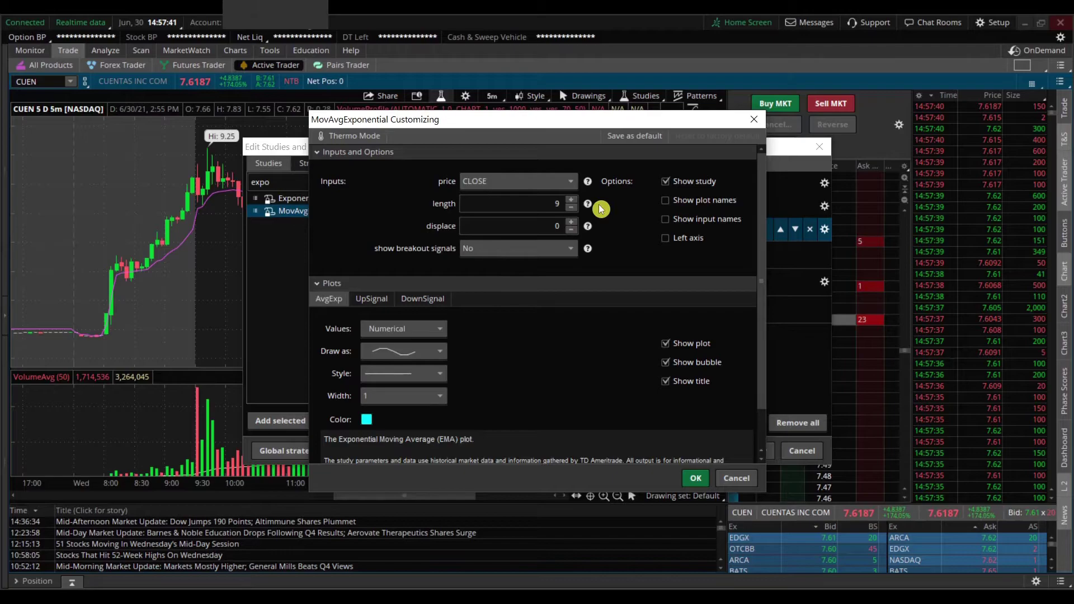
{"action": "mouse_move", "coordinate": [590, 206]}
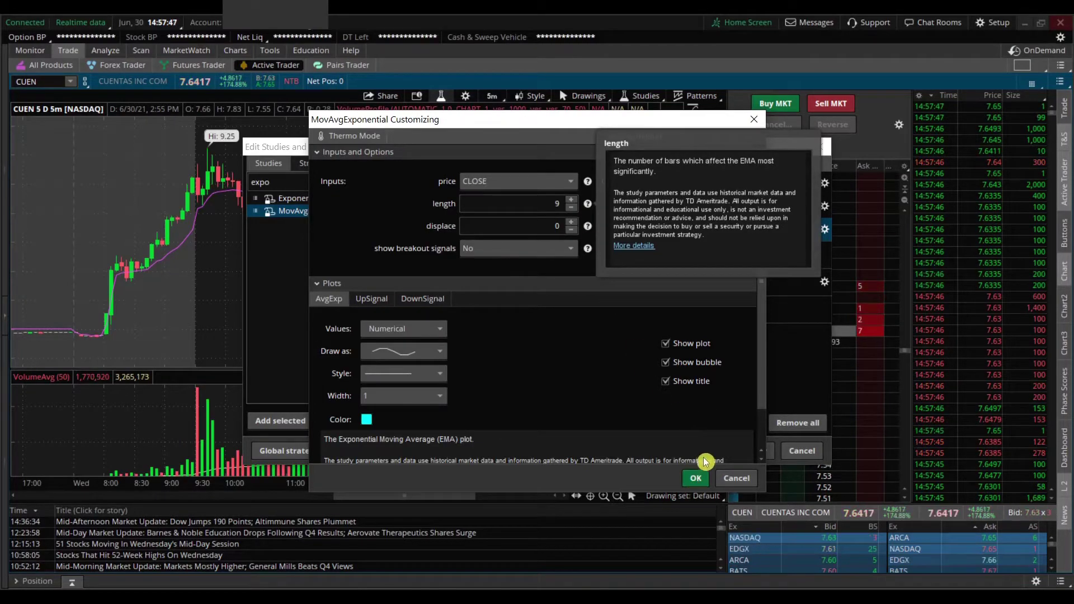
{"action": "left_click", "coordinate": [696, 478]}
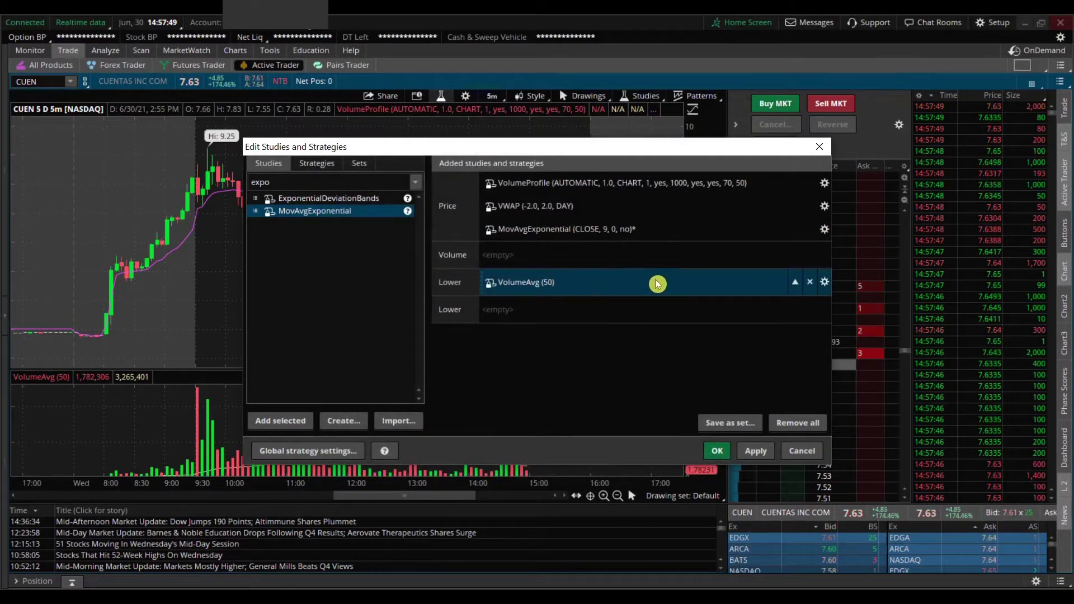
{"action": "left_click", "coordinate": [751, 452]}
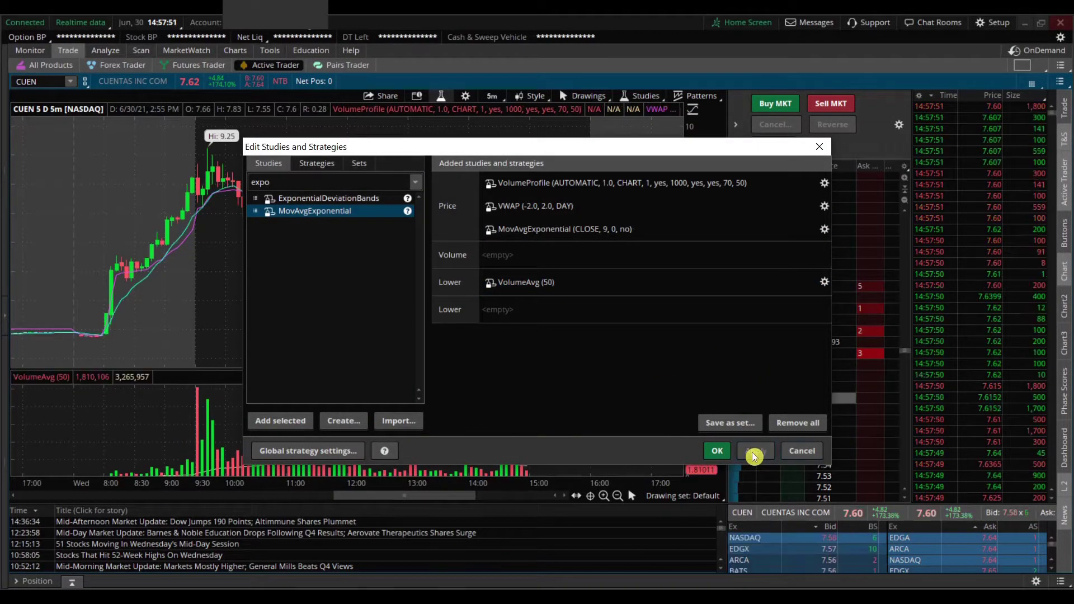
{"action": "left_click", "coordinate": [717, 450]}
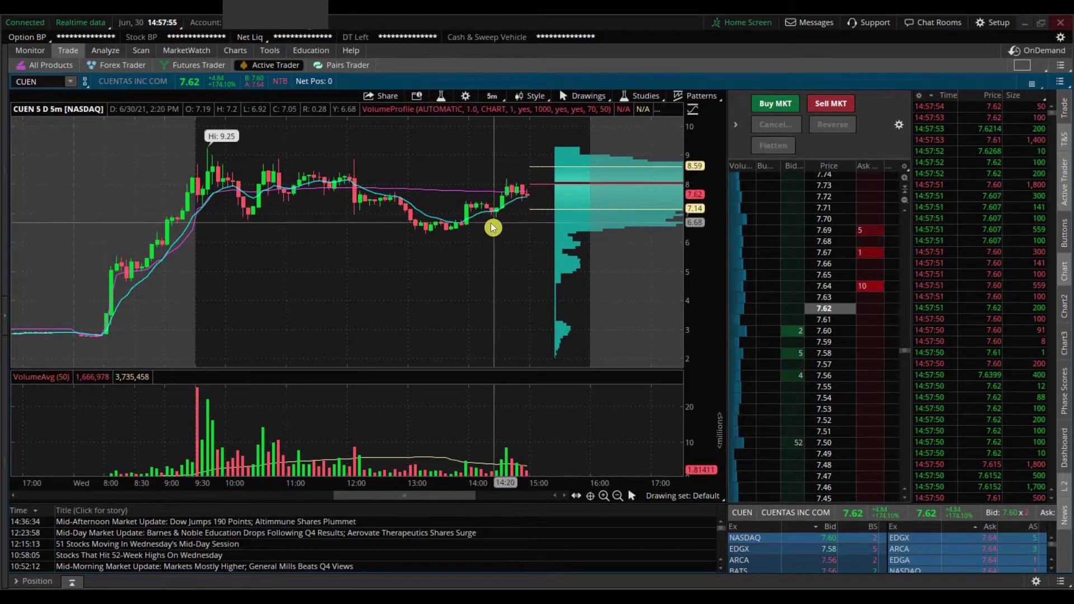
- Change the AvgExp plot color of the MovAvgExponential study to yellow
{"action": "left_click", "coordinate": [440, 99]}
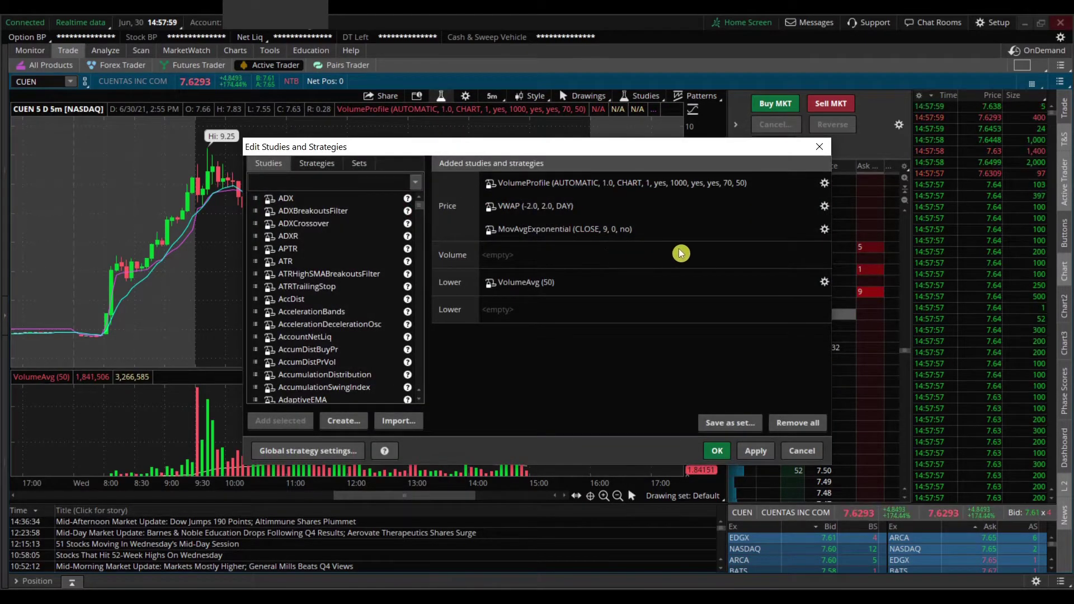
{"action": "left_click", "coordinate": [824, 230]}
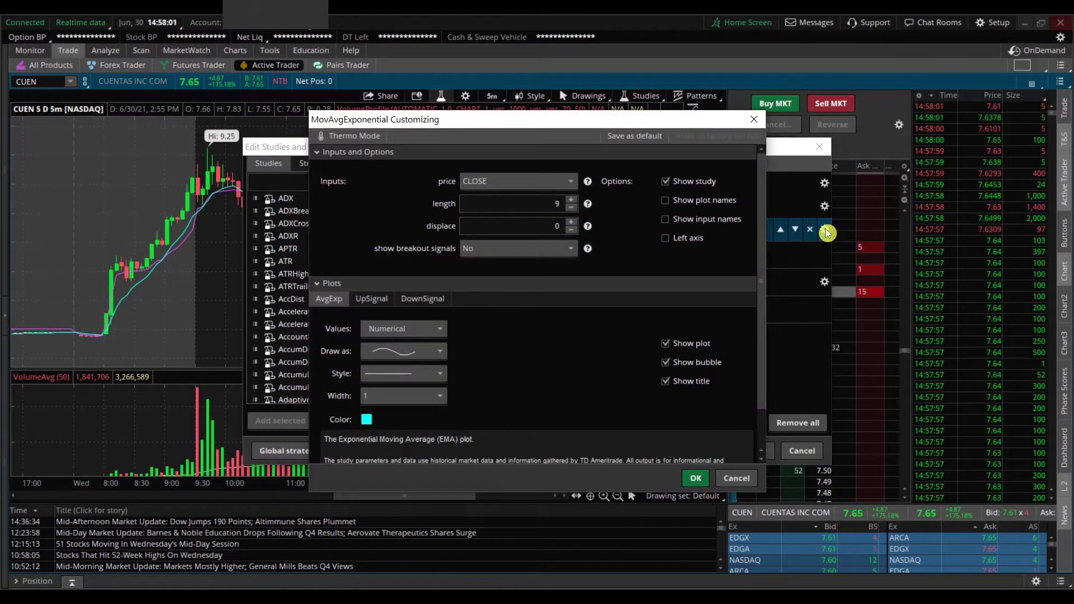
{"action": "left_click", "coordinate": [366, 419]}
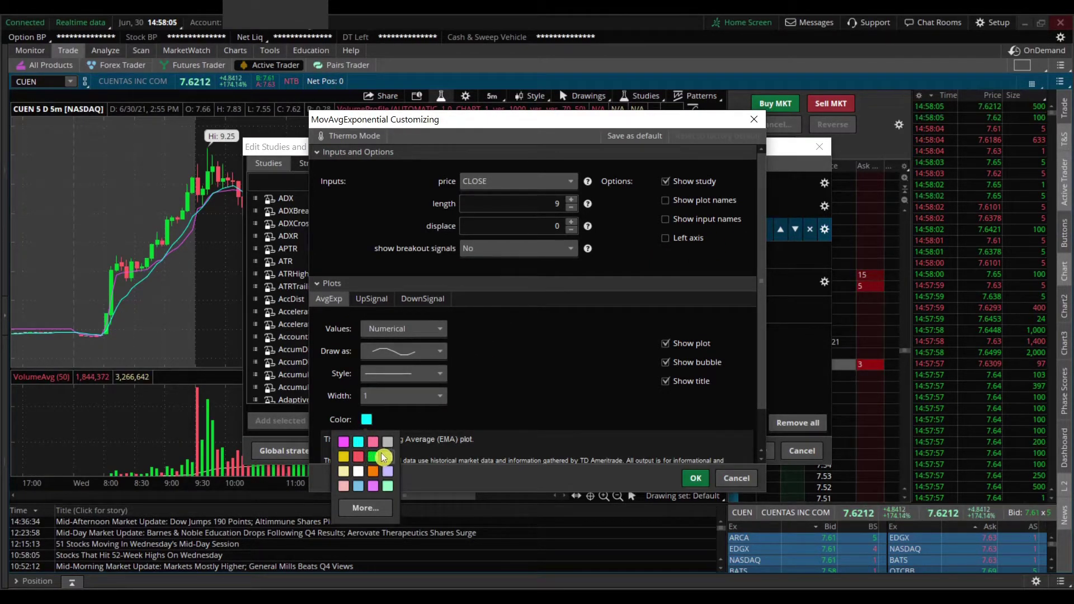
{"action": "left_click", "coordinate": [343, 456]}
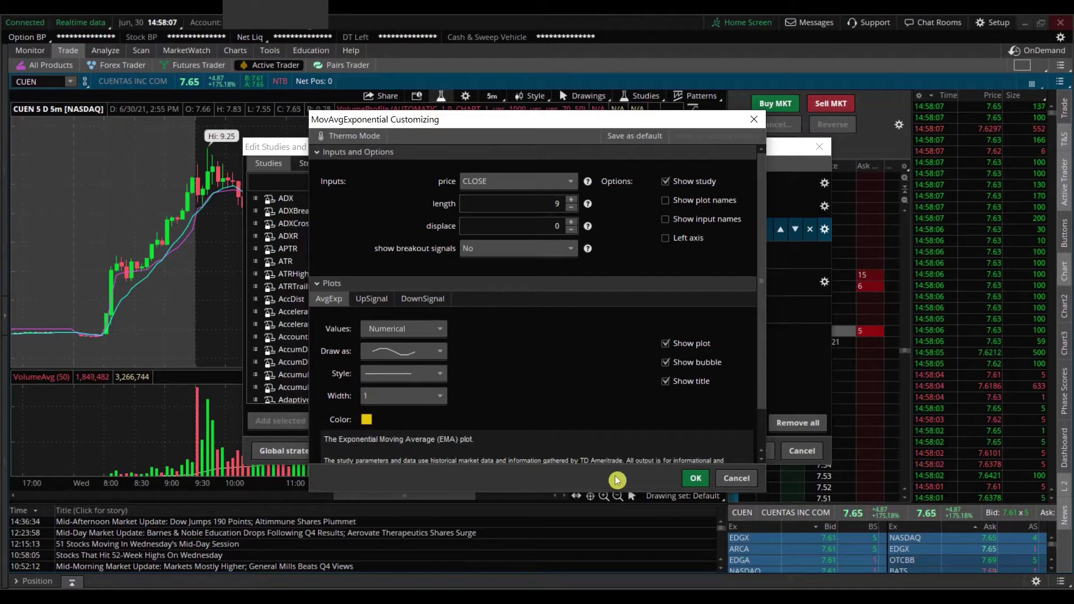
{"action": "left_click", "coordinate": [696, 480]}
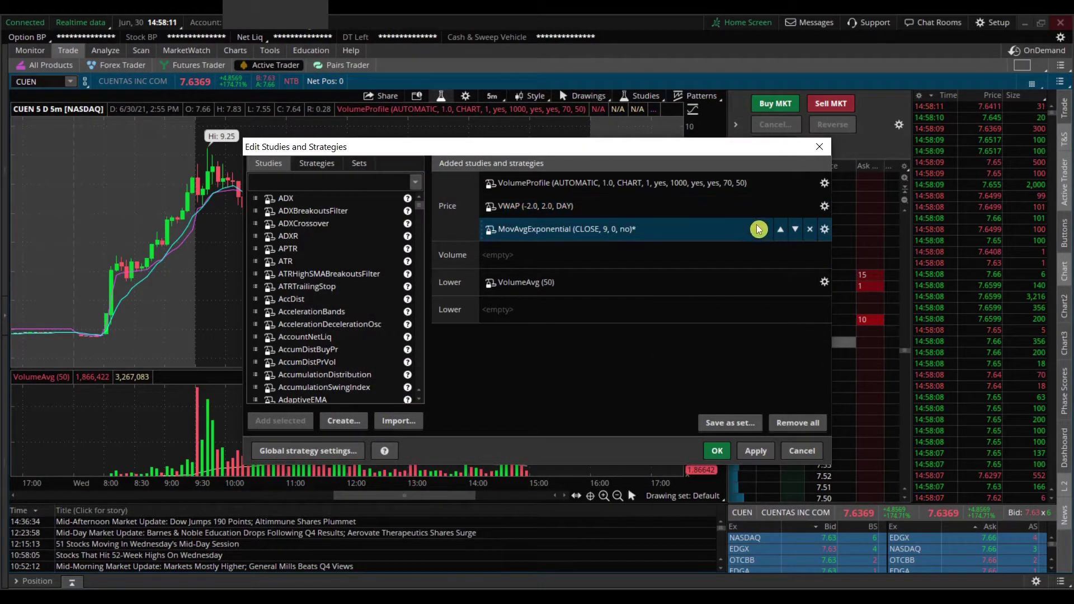
{"action": "left_click", "coordinate": [315, 183]}
{"action": "type", "text": "moving"}
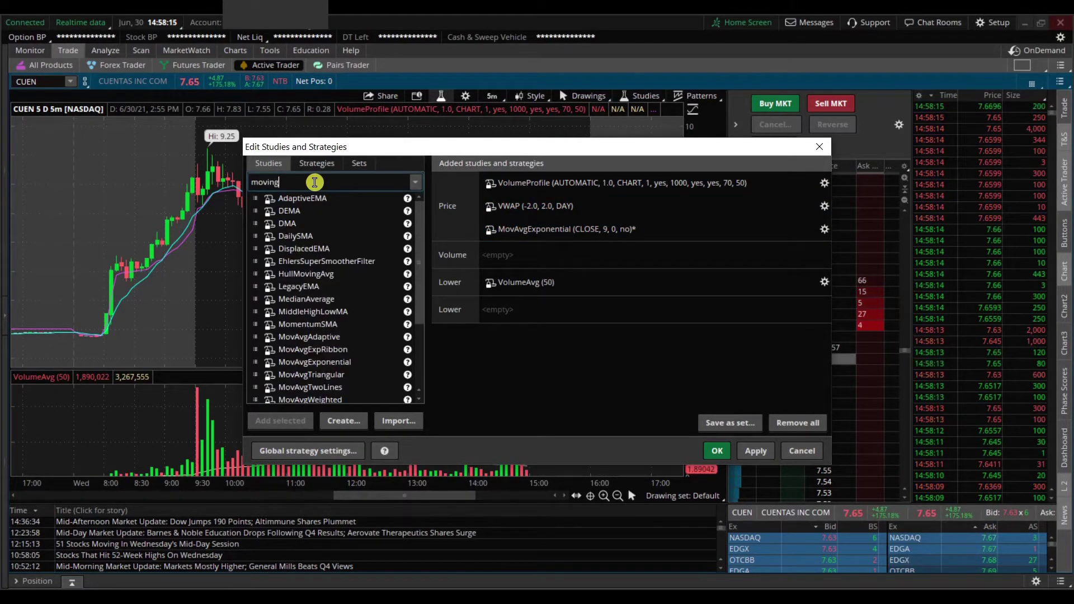
{"action": "key", "text": "BackSpace"}
{"action": "key", "text": "BackSpace"}
{"action": "key", "text": "BackSpace"}
{"action": "key", "text": "BackSpace"}
{"action": "key", "text": "BackSpace"}
{"action": "key", "text": "BackSpace"}
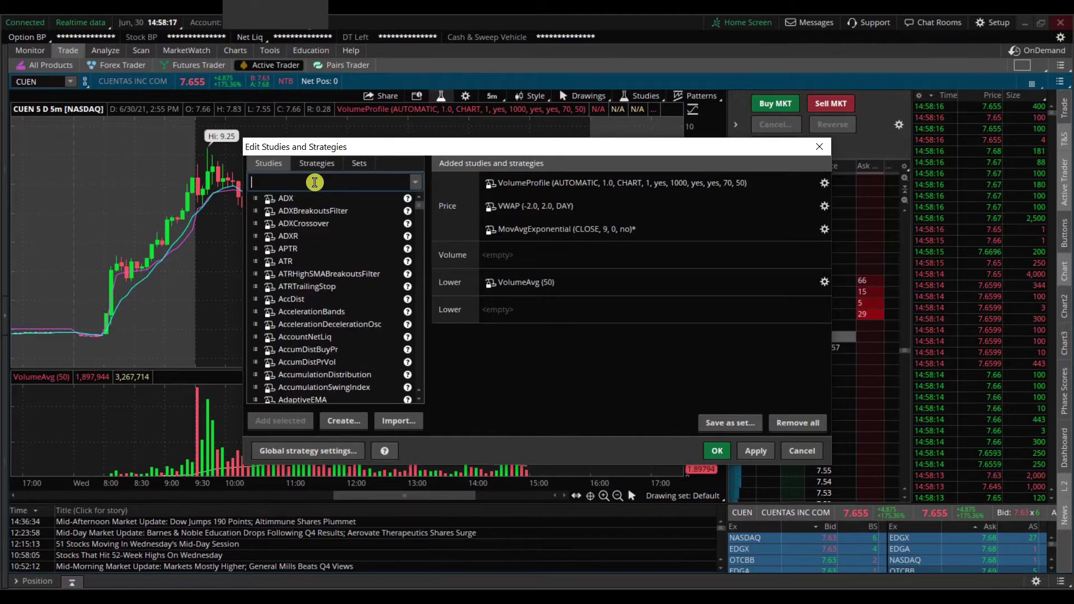
- Search the studies for "expon" and add a second MovAvgExponential study to the price chart
{"action": "type", "text": "expon"}
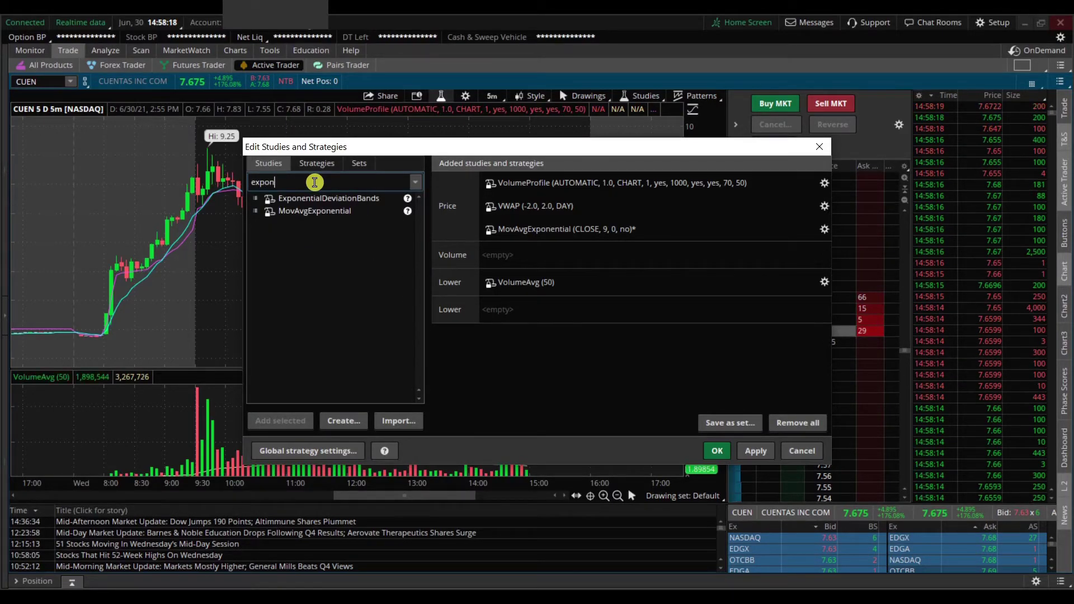
{"action": "left_click", "coordinate": [307, 211]}
{"action": "left_click", "coordinate": [288, 421]}
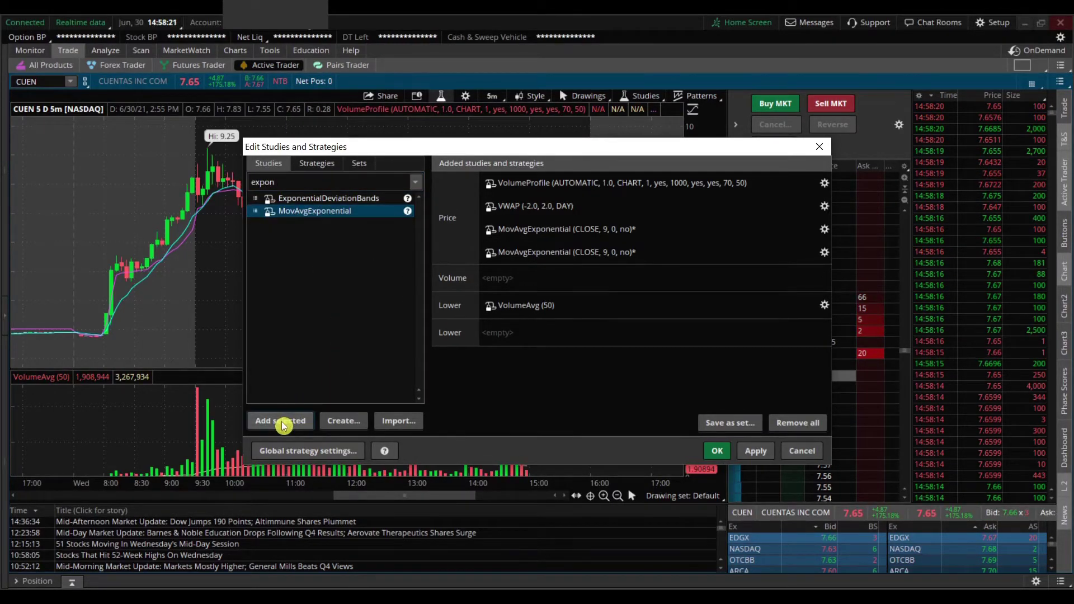
- Set the length of the second MovAvgExponential study to 20 and apply the studies to the chart
{"action": "left_click", "coordinate": [825, 253]}
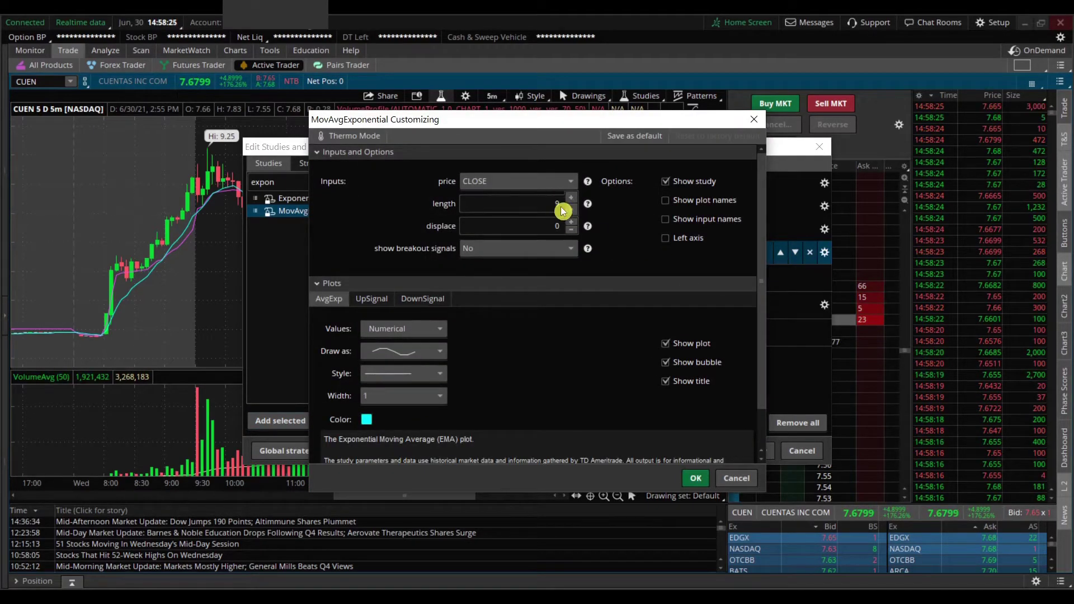
{"action": "type", "text": "20"}
{"action": "left_click", "coordinate": [695, 479]}
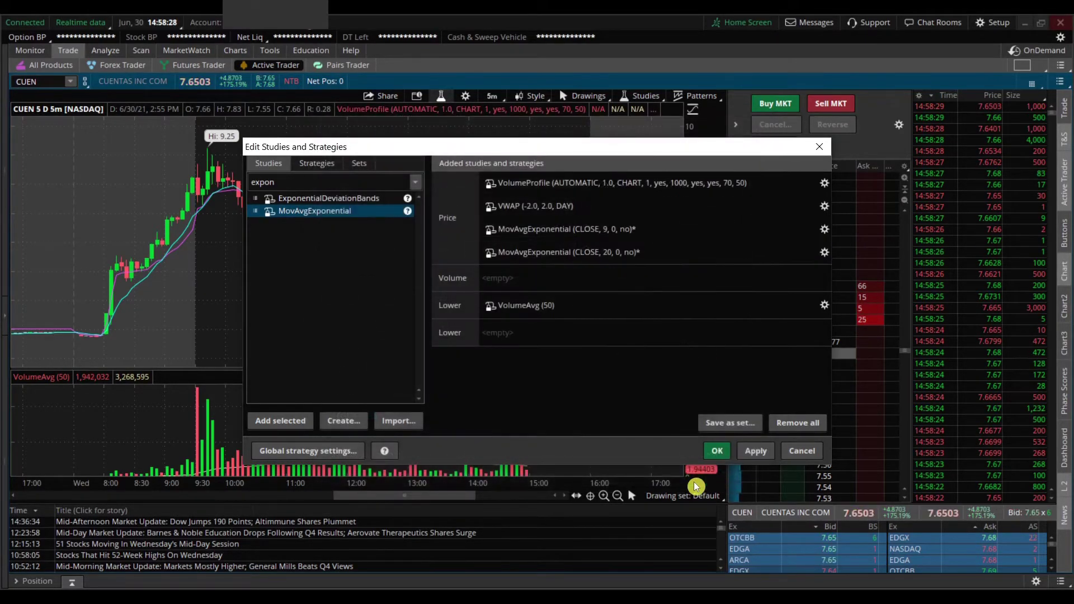
{"action": "left_click", "coordinate": [751, 452]}
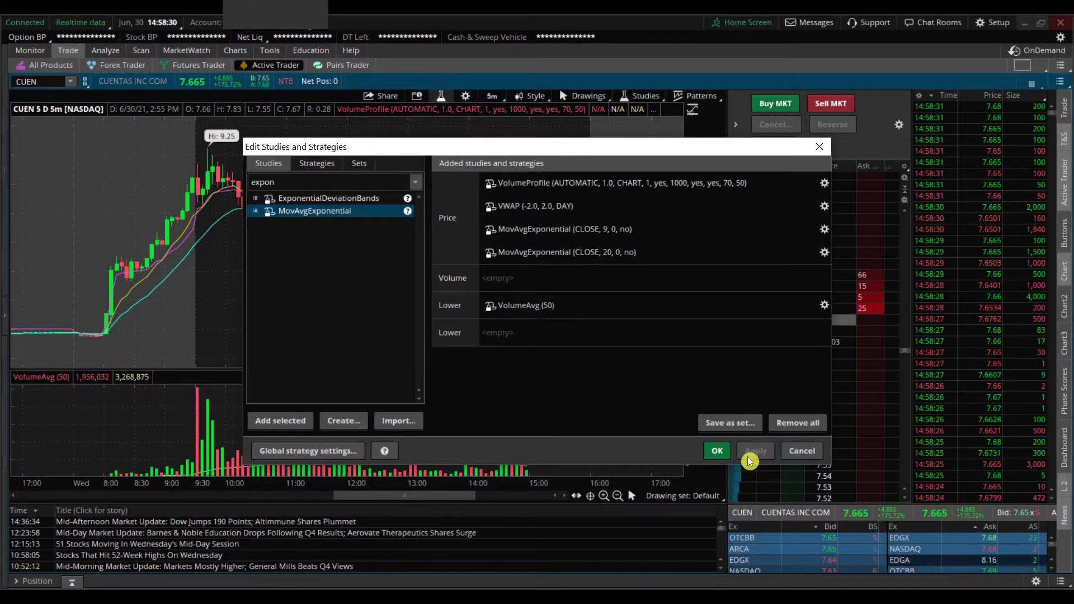
{"action": "left_click", "coordinate": [717, 452]}
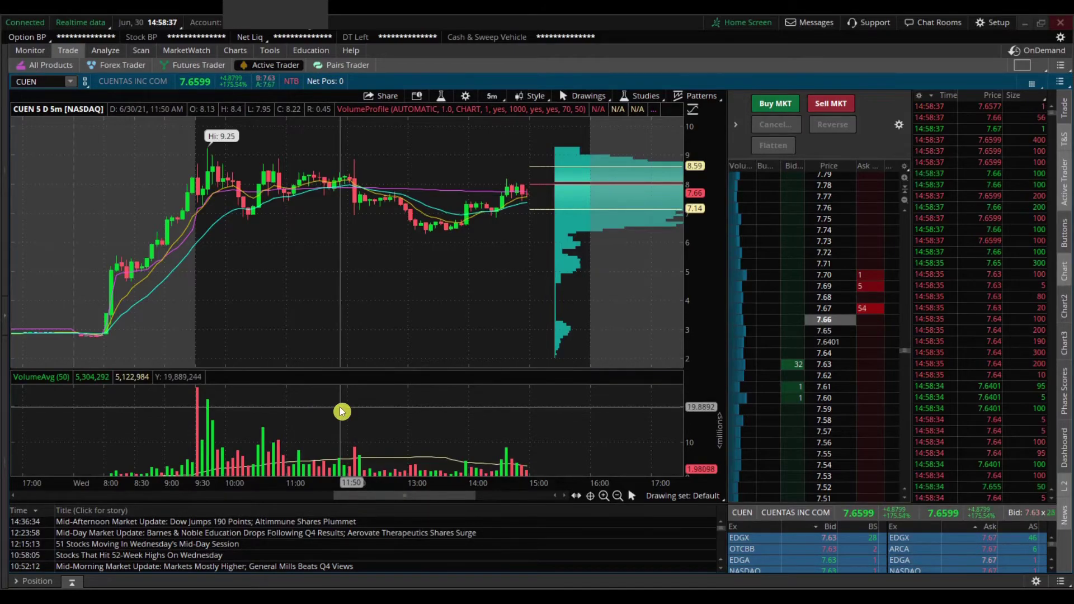
- Find the RSI study by searching for "rsi", add it as a lower study, and apply it to the chart
{"action": "left_click", "coordinate": [441, 99]}
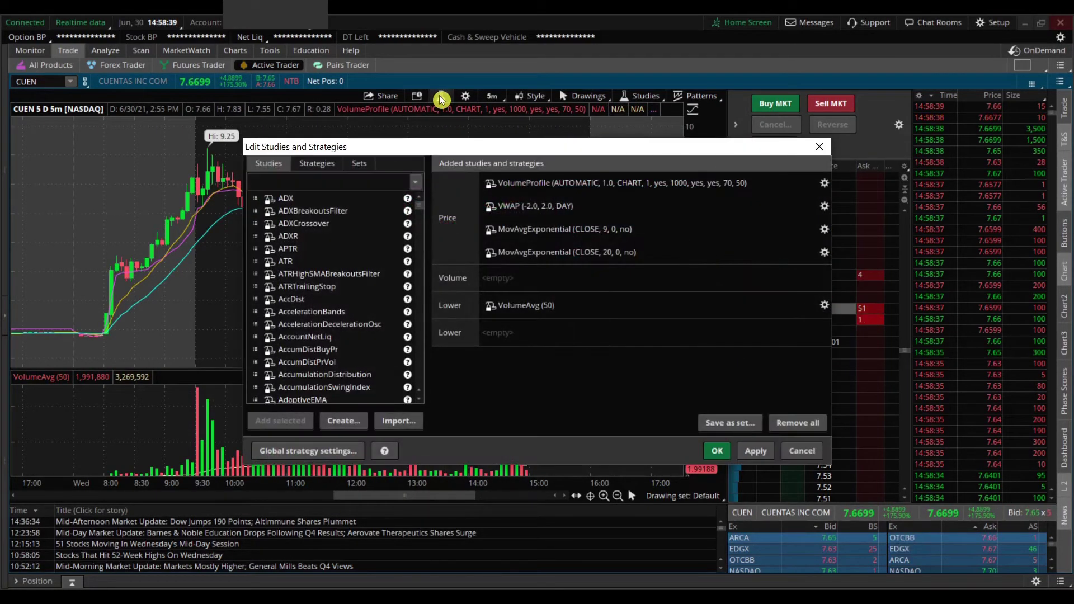
{"action": "left_click", "coordinate": [329, 181]}
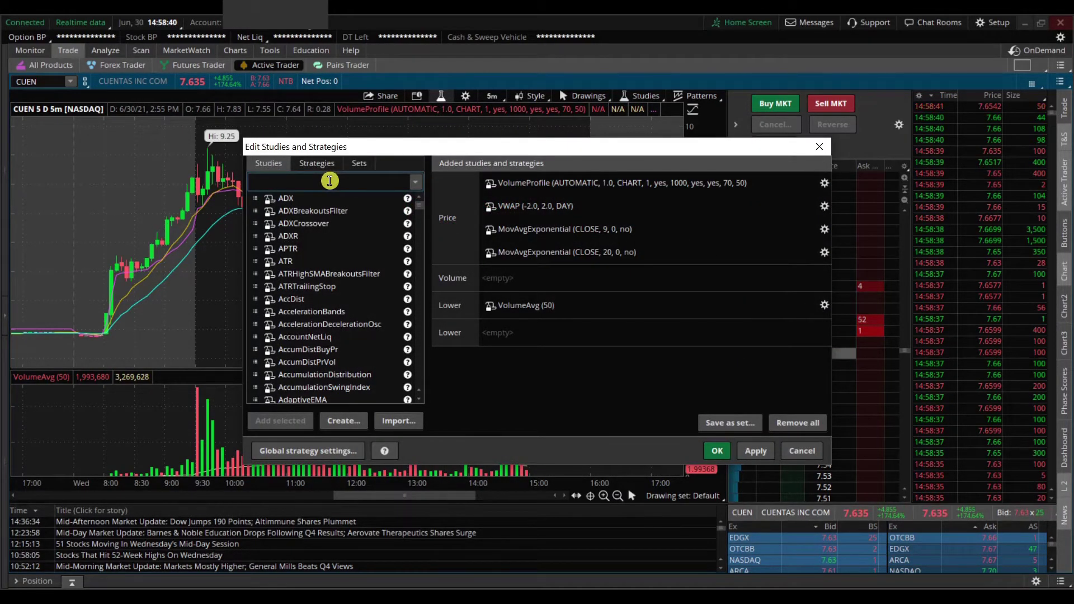
{"action": "type", "text": "rsi"}
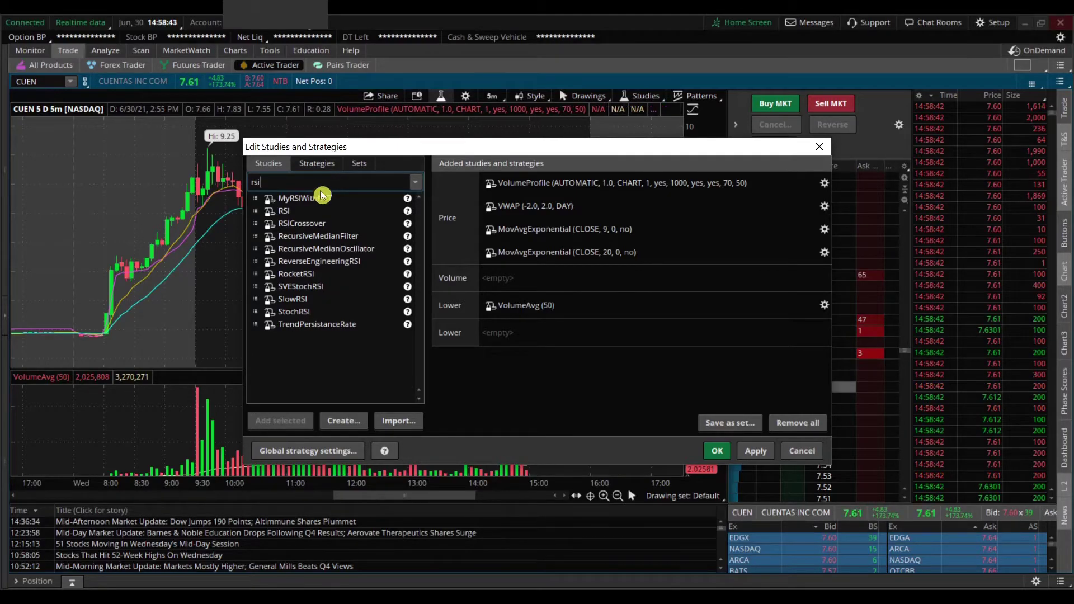
{"action": "left_click", "coordinate": [292, 209]}
{"action": "left_click", "coordinate": [284, 426]}
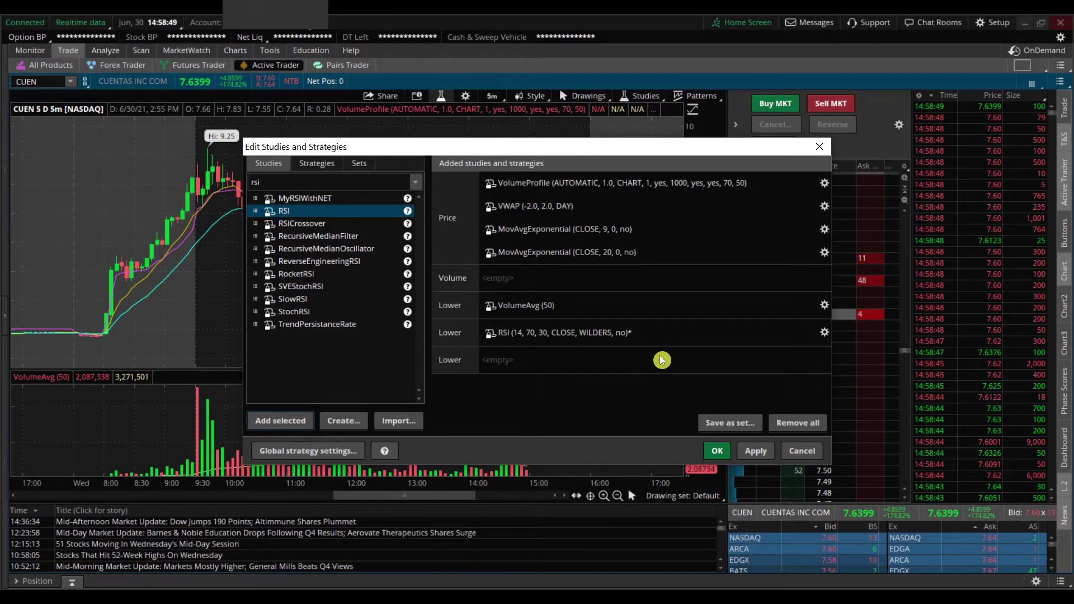
{"action": "left_click", "coordinate": [753, 451]}
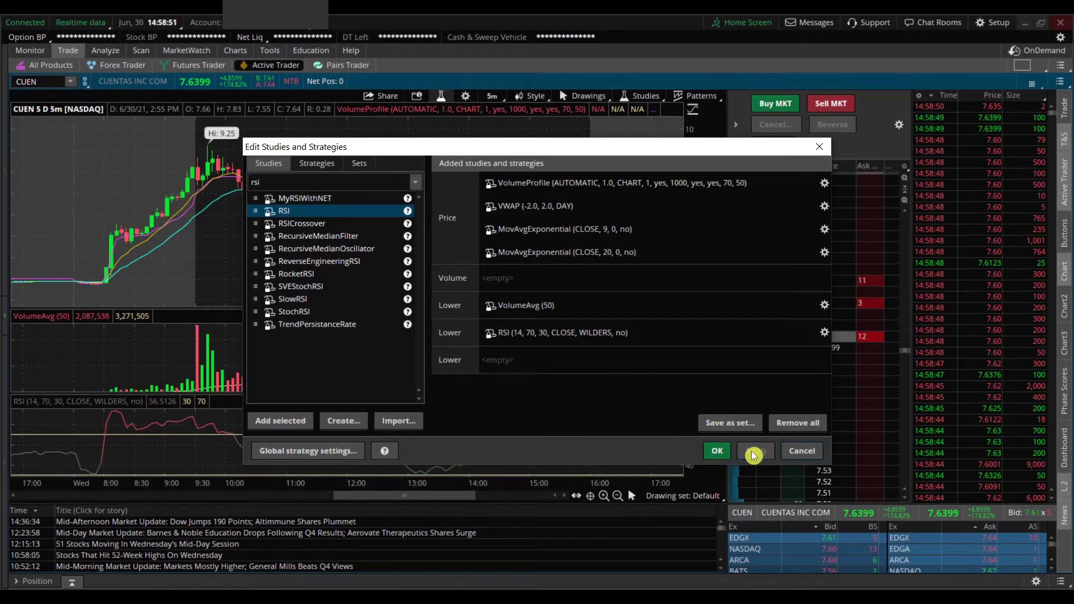
{"action": "left_click", "coordinate": [718, 456]}
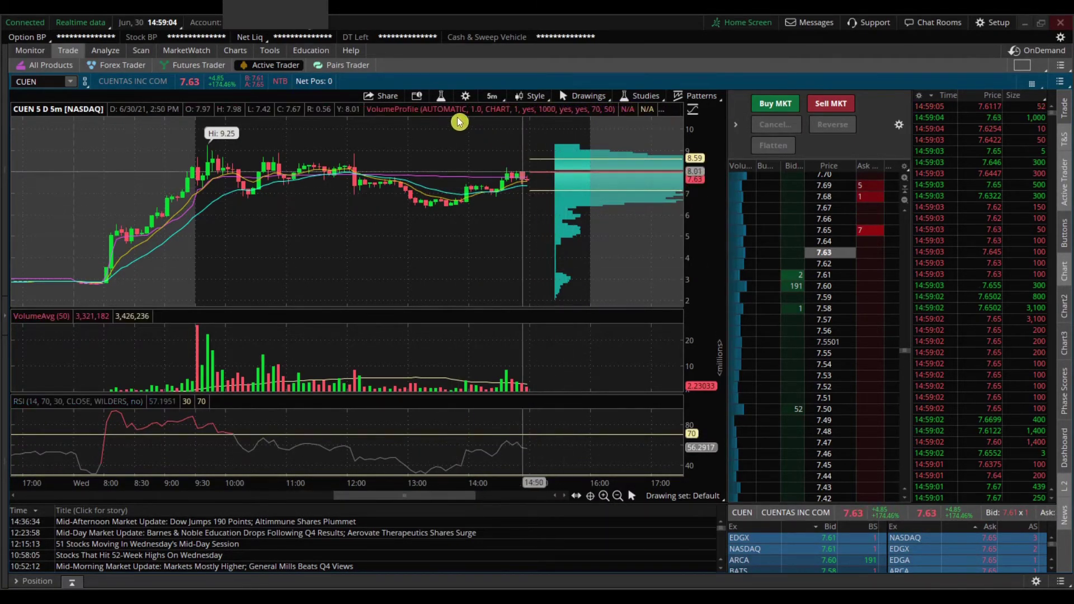
- Set the over bought level of the chart's RSI study to 80
{"action": "left_click", "coordinate": [442, 100]}
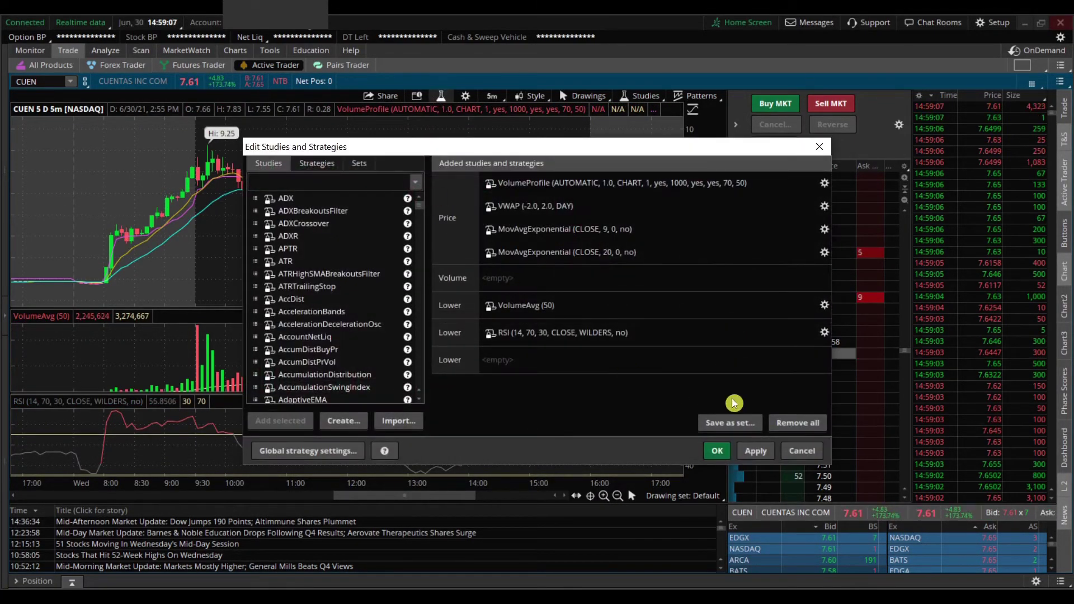
{"action": "left_click", "coordinate": [720, 332]}
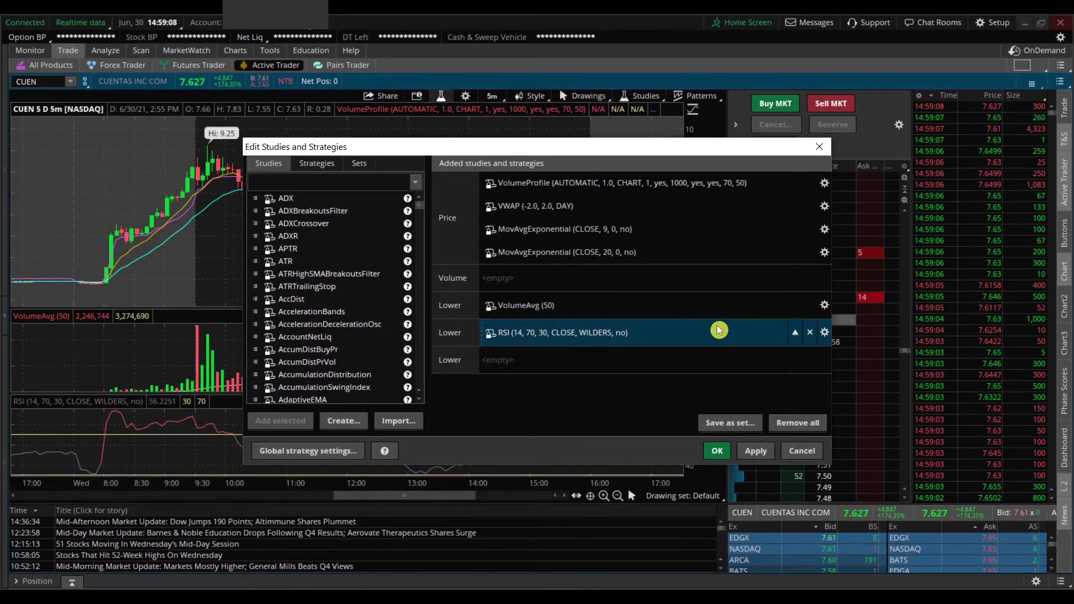
{"action": "left_click", "coordinate": [825, 333]}
{"action": "double_click", "coordinate": [546, 200]}
{"action": "key", "text": "BackSpace"}
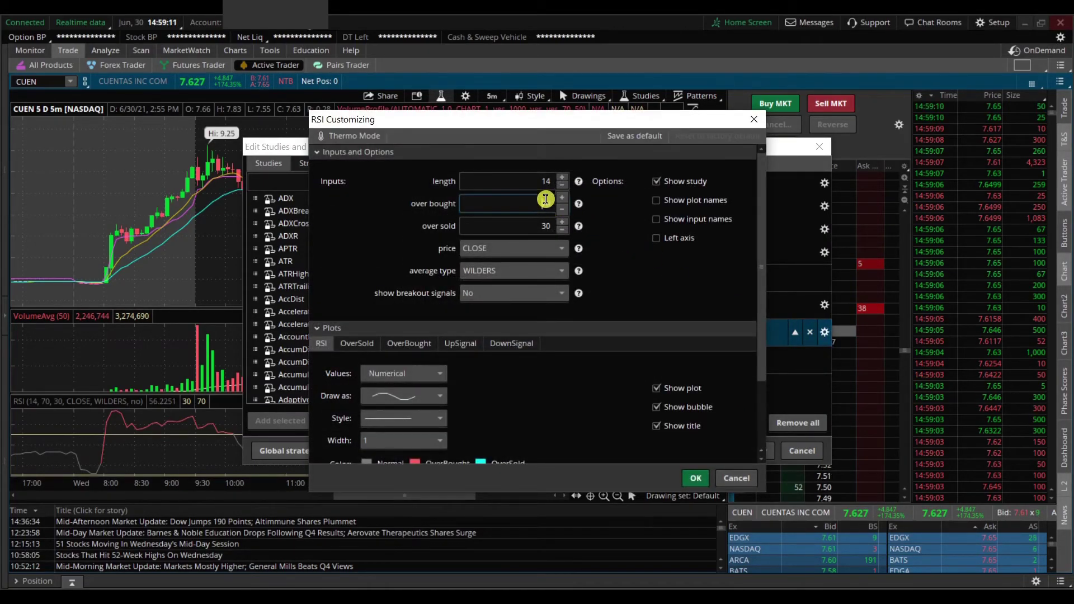
{"action": "type", "text": "70"}
{"action": "type", "text": "80"}
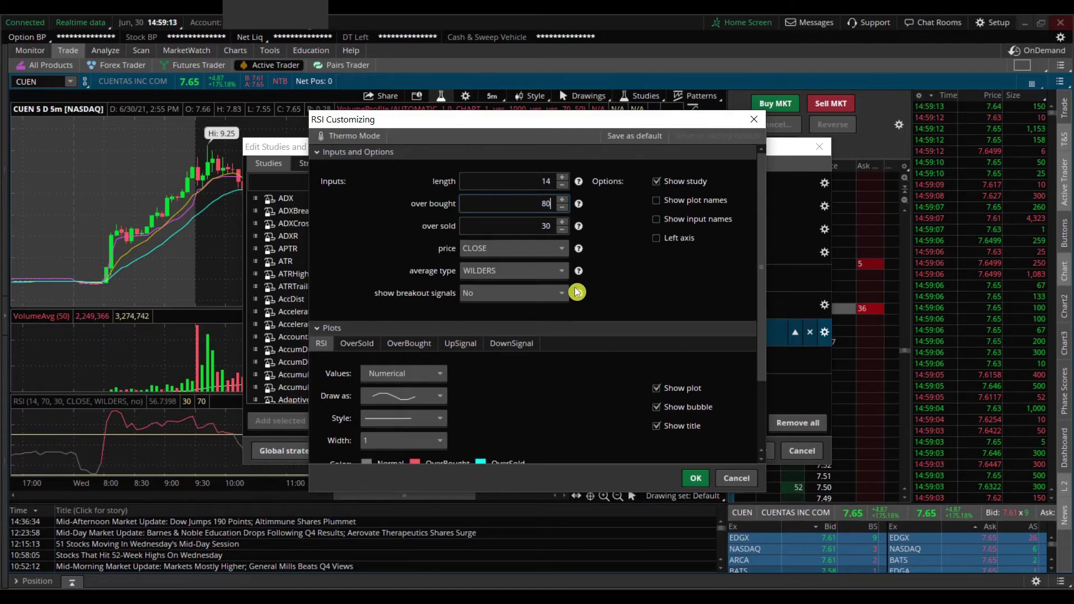
- Set the RSI study's over sold level to 20 and apply the updated study to the chart
{"action": "double_click", "coordinate": [547, 224]}
{"action": "key", "text": "BackSpace"}
{"action": "type", "text": "20"}
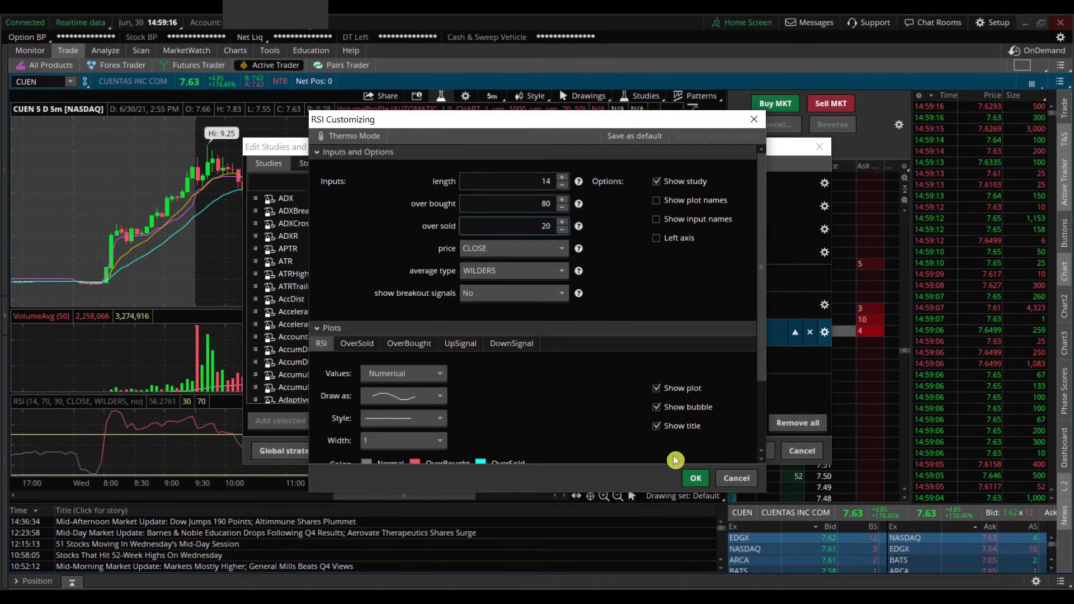
{"action": "left_click", "coordinate": [696, 479]}
{"action": "left_click", "coordinate": [753, 458]}
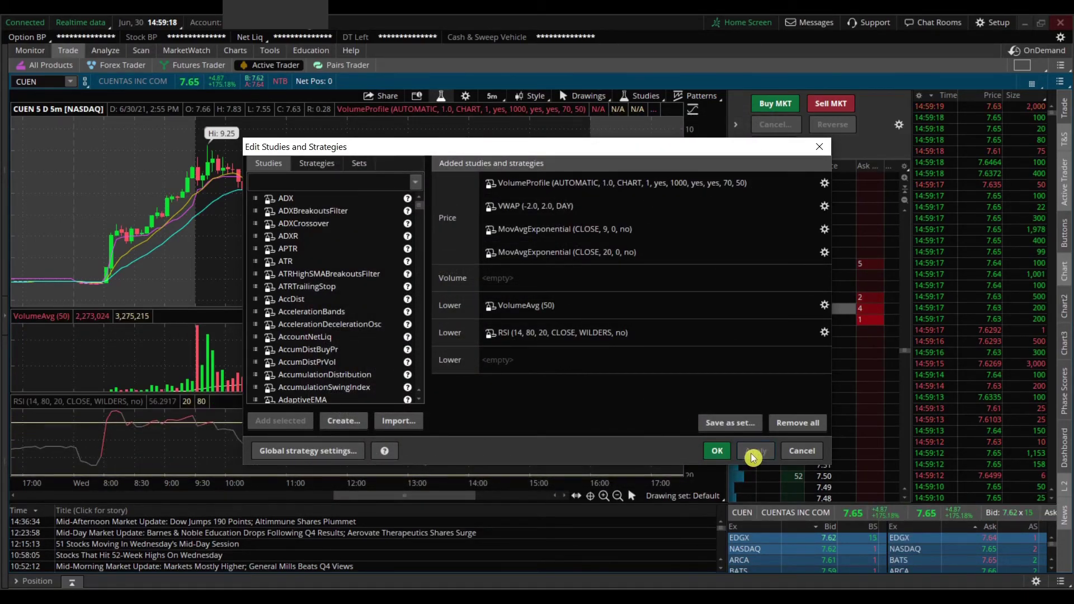
{"action": "left_click", "coordinate": [717, 451]}
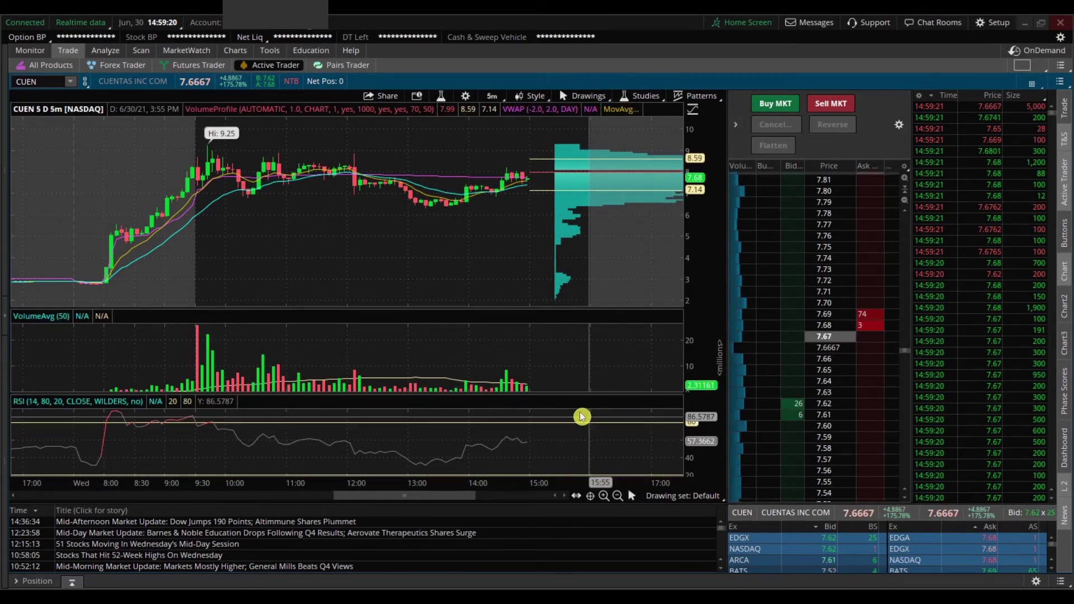